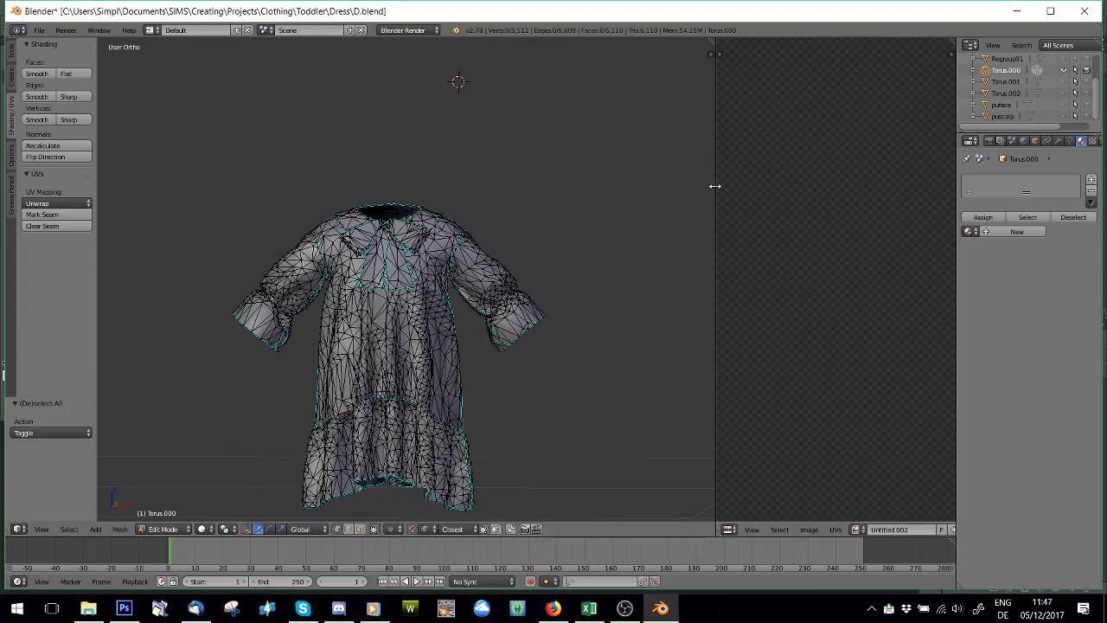
Widen the UV/Image Editor and select every face of the dress mesh to show its UV islands
left_click_drag(714, 185, 479, 176)
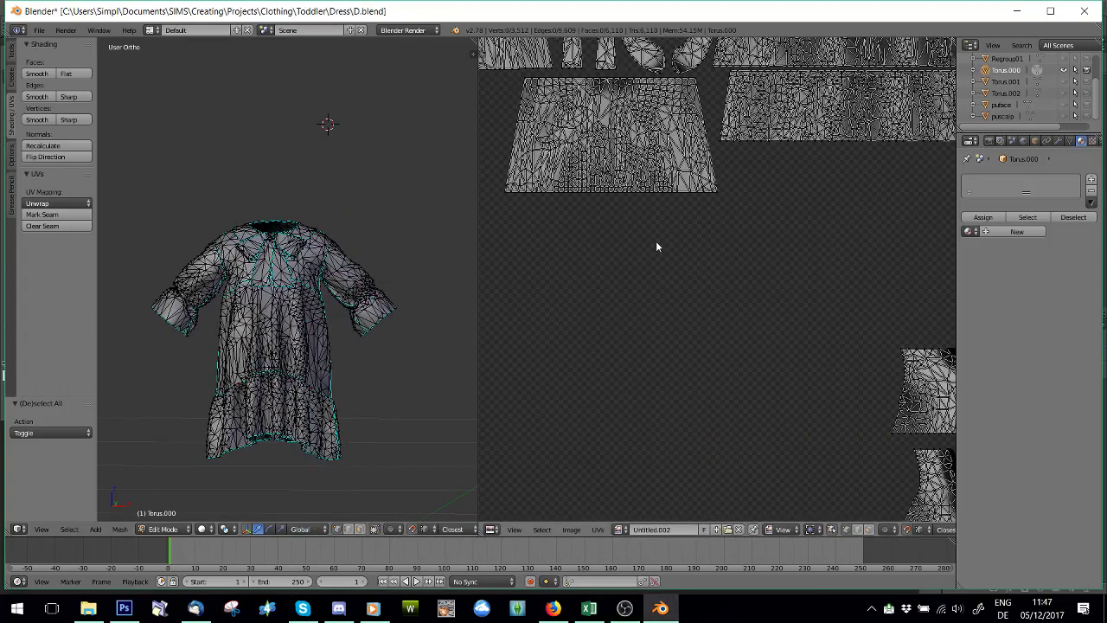
key("a")
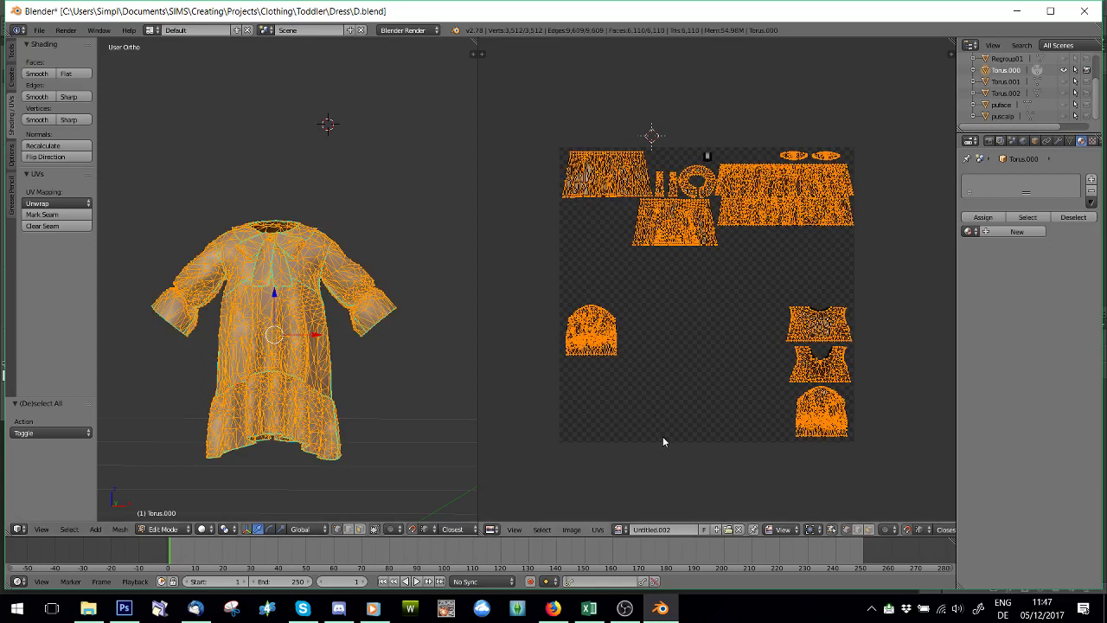
Begin a 2048 px new image, cancel that attempt, and deselect all UVs
left_click(574, 530)
left_click(582, 516)
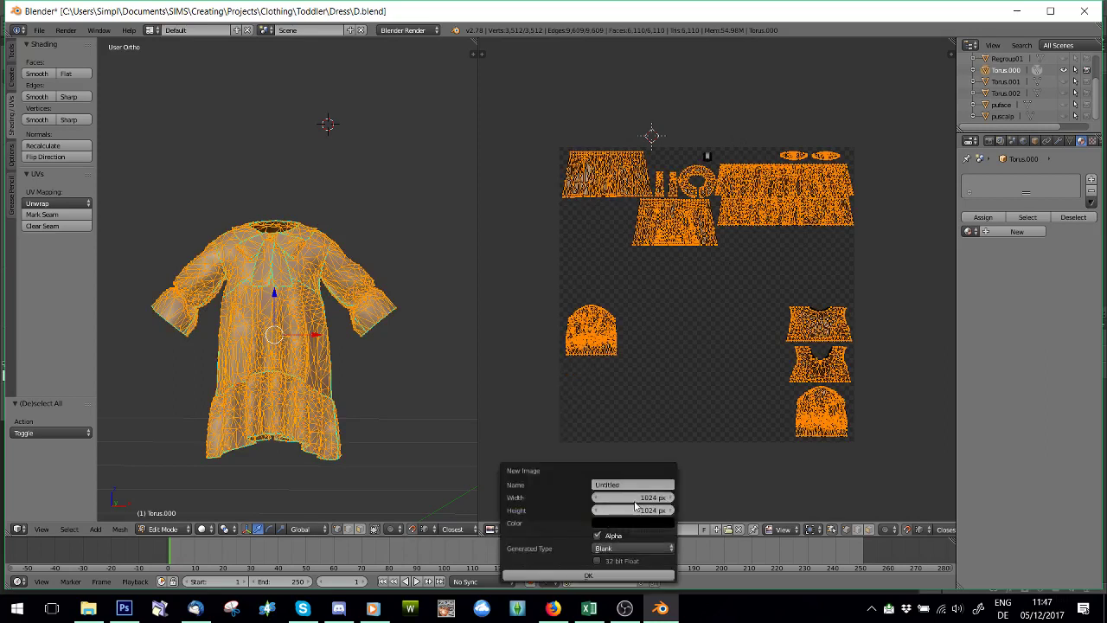
left_click(637, 503)
type("2048")
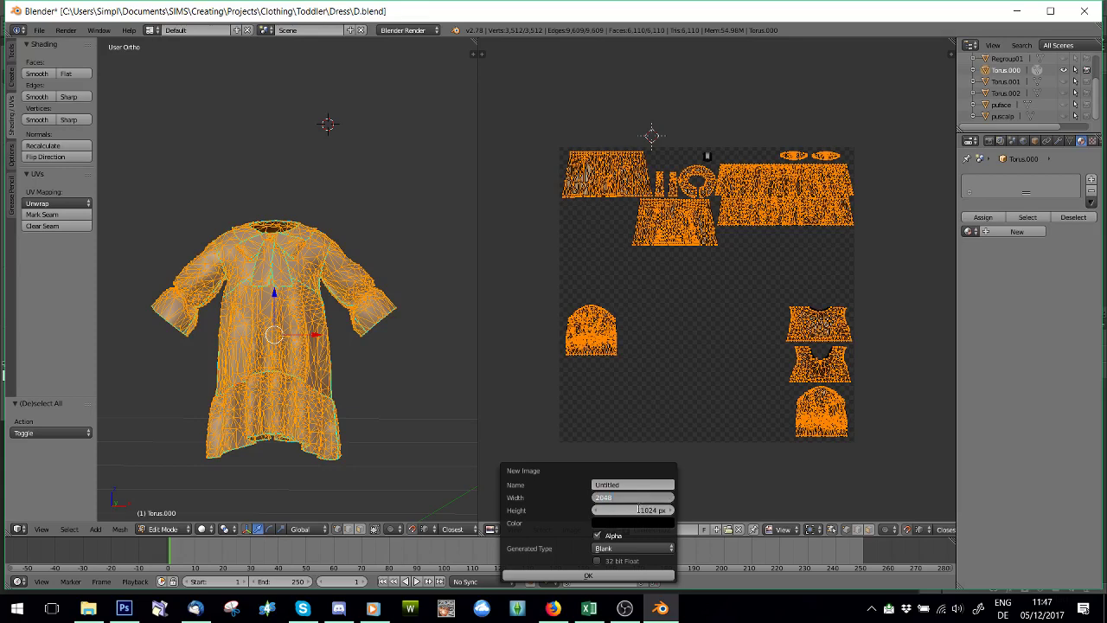
key("Return")
key("Return")
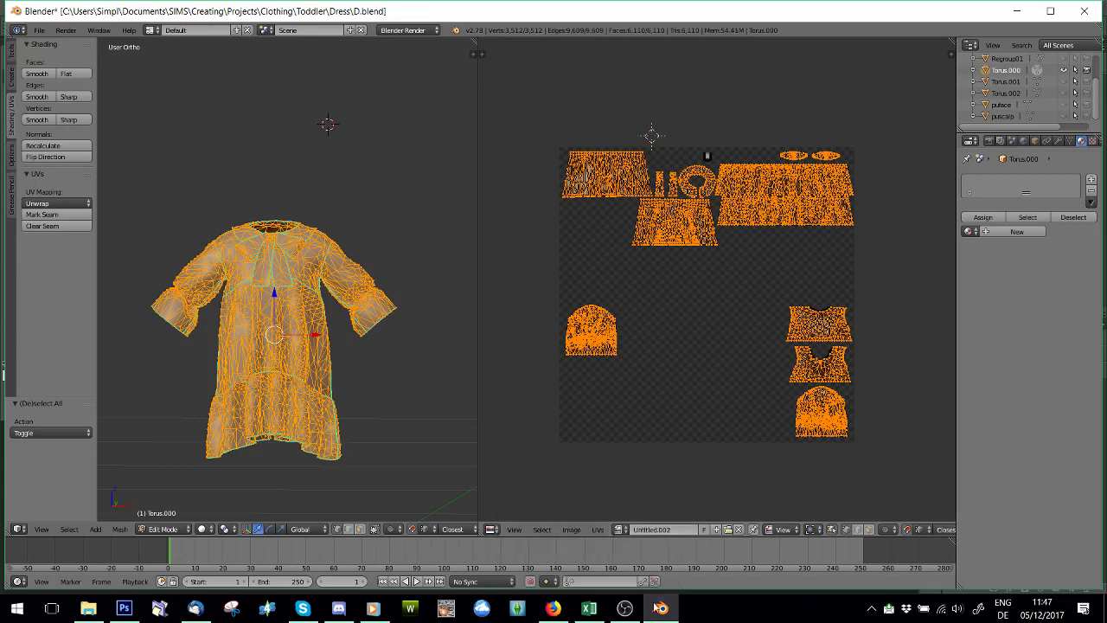
key("a")
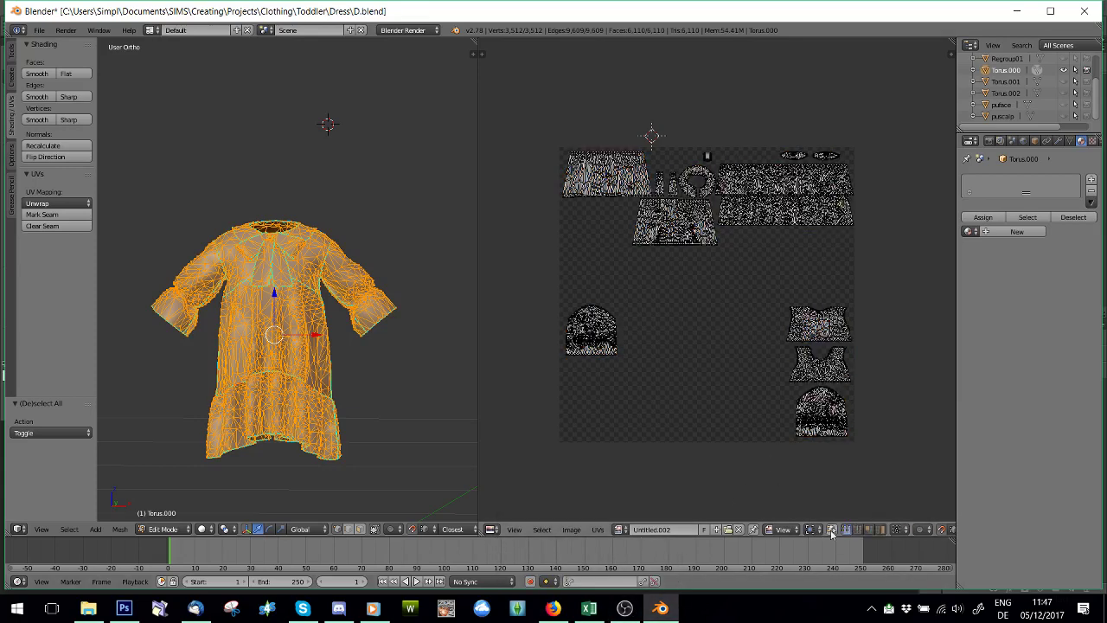
Create a new blank image at 2048 × 2048 px
left_click(571, 529)
left_click(597, 518)
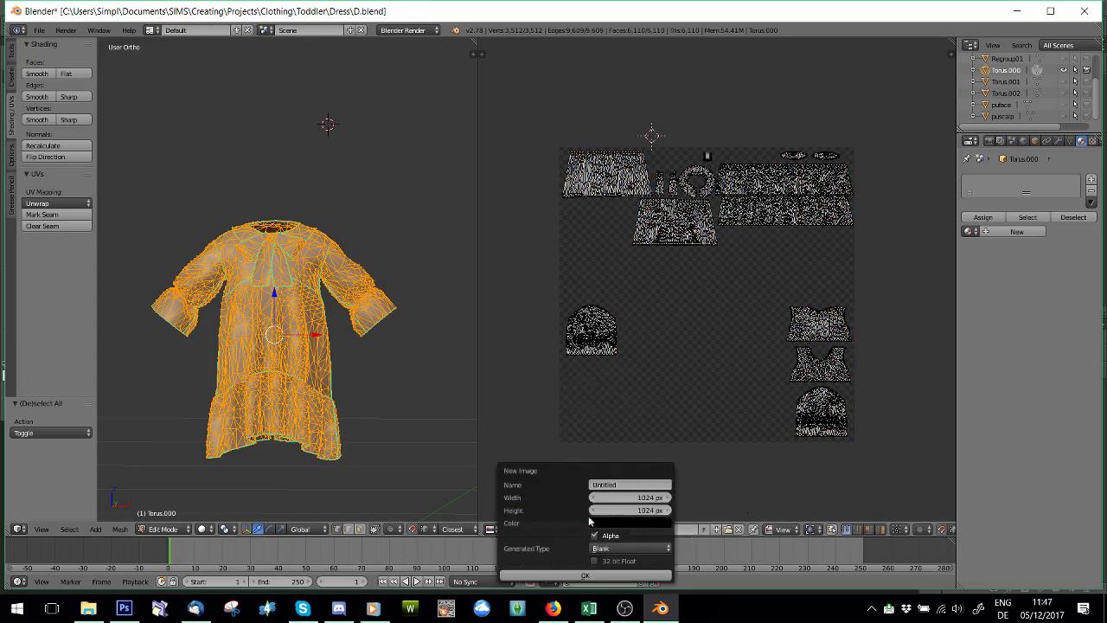
left_click(643, 500)
type("2048")
left_click(622, 511)
type("20")
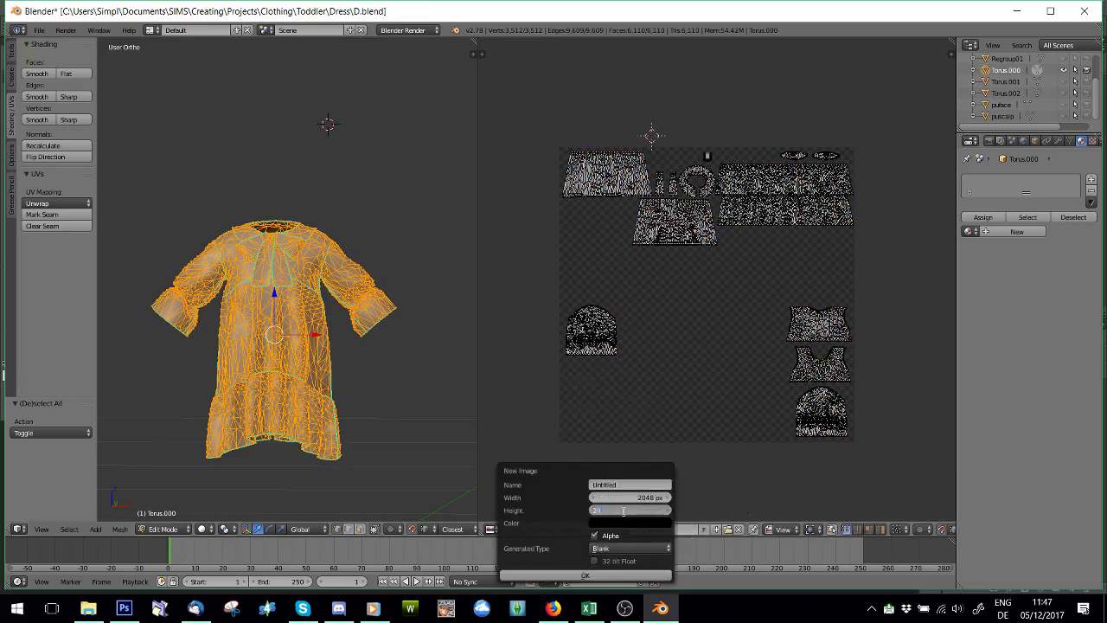
type("48")
key("Return")
left_click(580, 576)
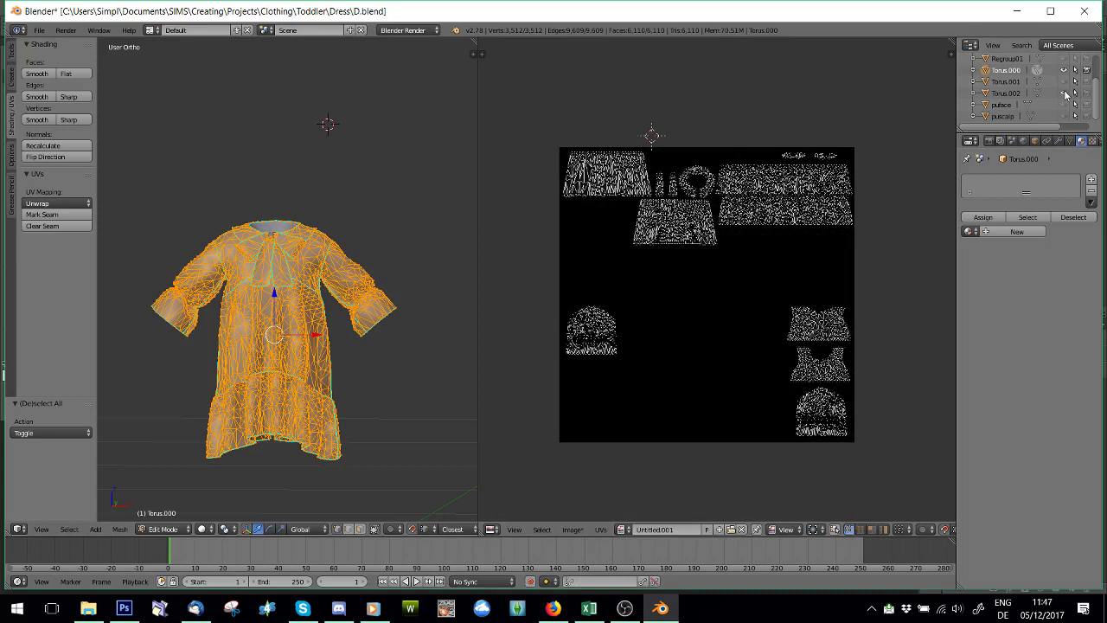
Unhide the Regroup01 body in the Outliner, then zoom and orbit closer around the dress
scroll(1079, 101, "up", 2)
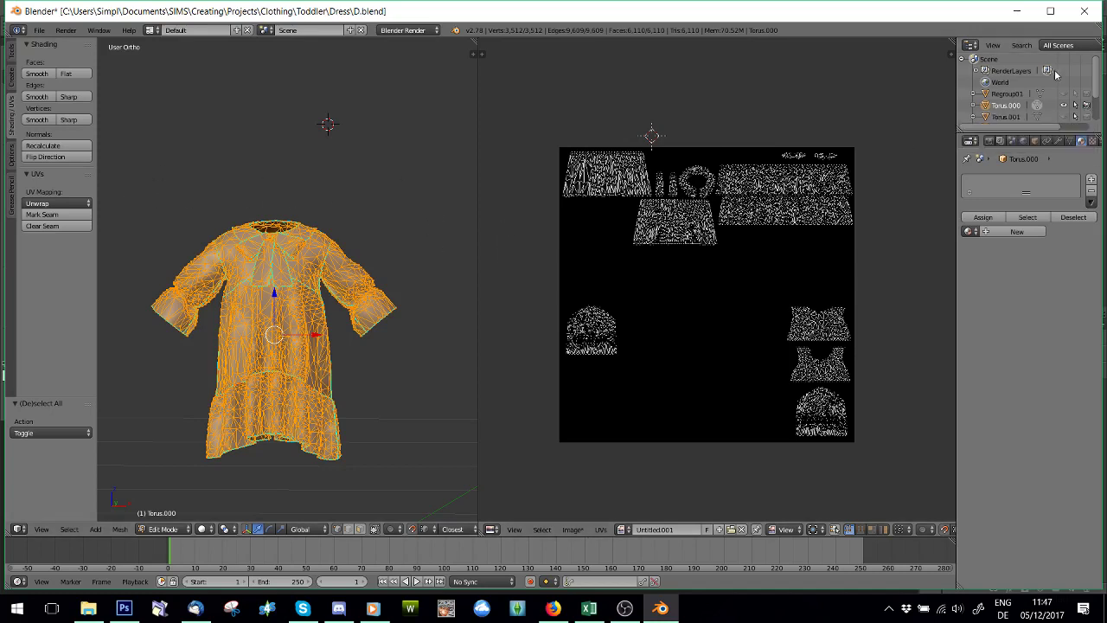
left_click(1063, 94)
scroll(253, 406, "down", 3)
scroll(253, 405, "up", 3)
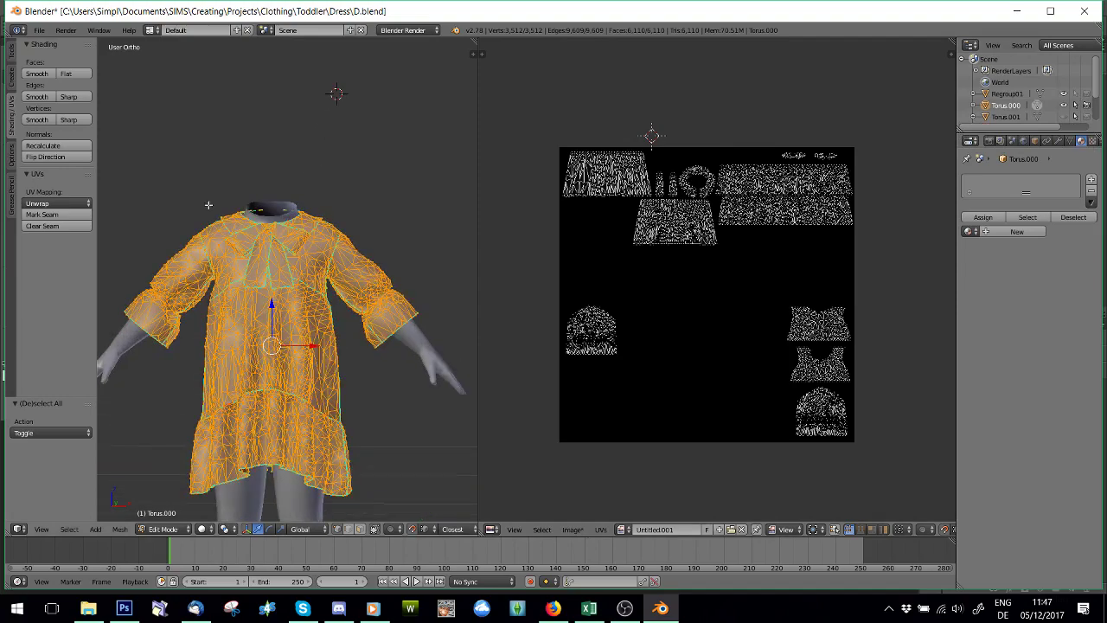
scroll(252, 272, "up", 1)
middle_click_drag(253, 272, 453, 255)
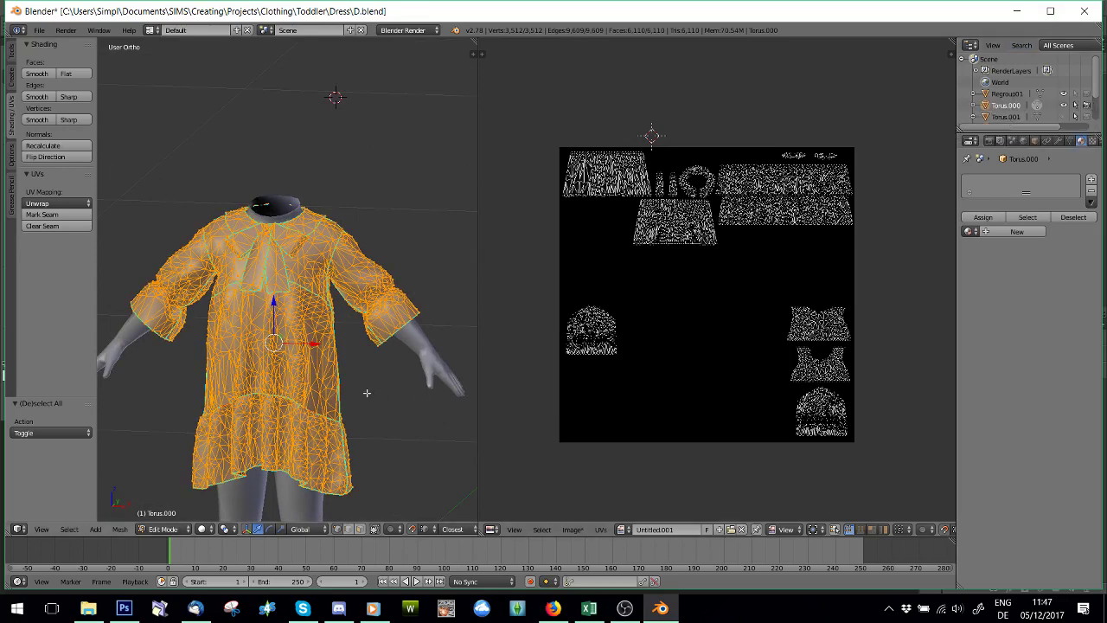
scroll(277, 328, "up", 1)
middle_click_drag(277, 329, 279, 318)
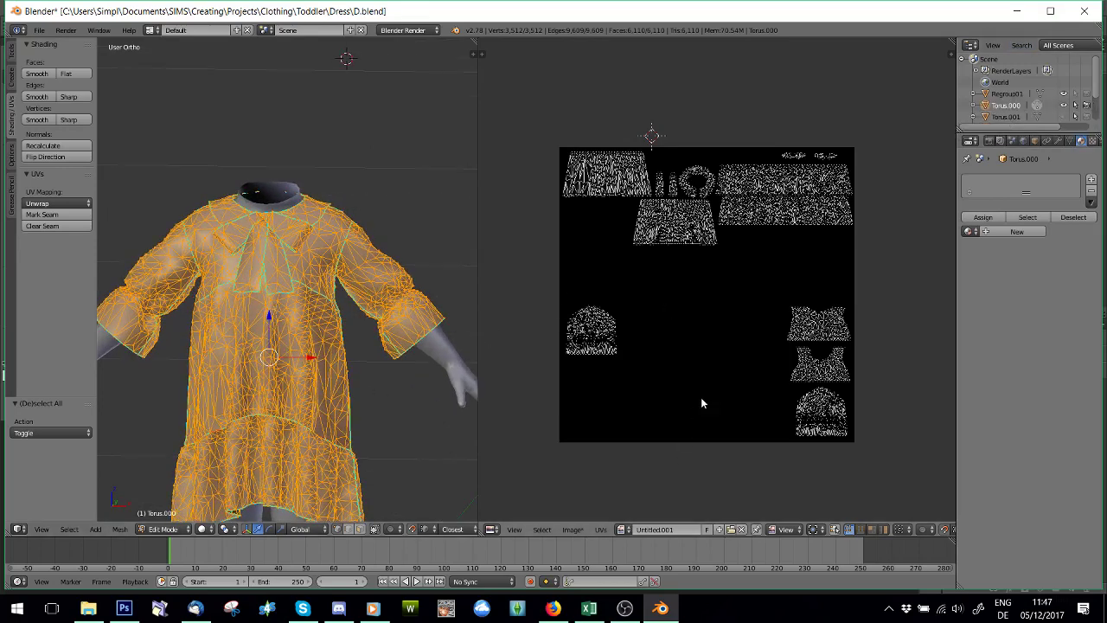
Turn on Indirect Lighting in World settings, leaving gather samples at 25
left_click(1025, 145)
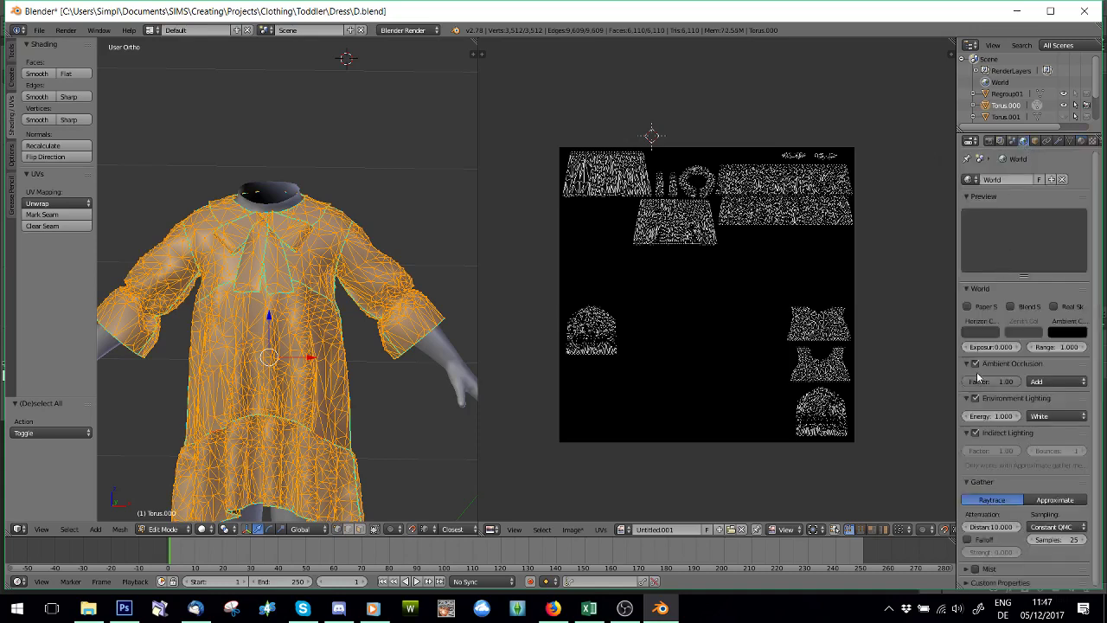
left_click(975, 433)
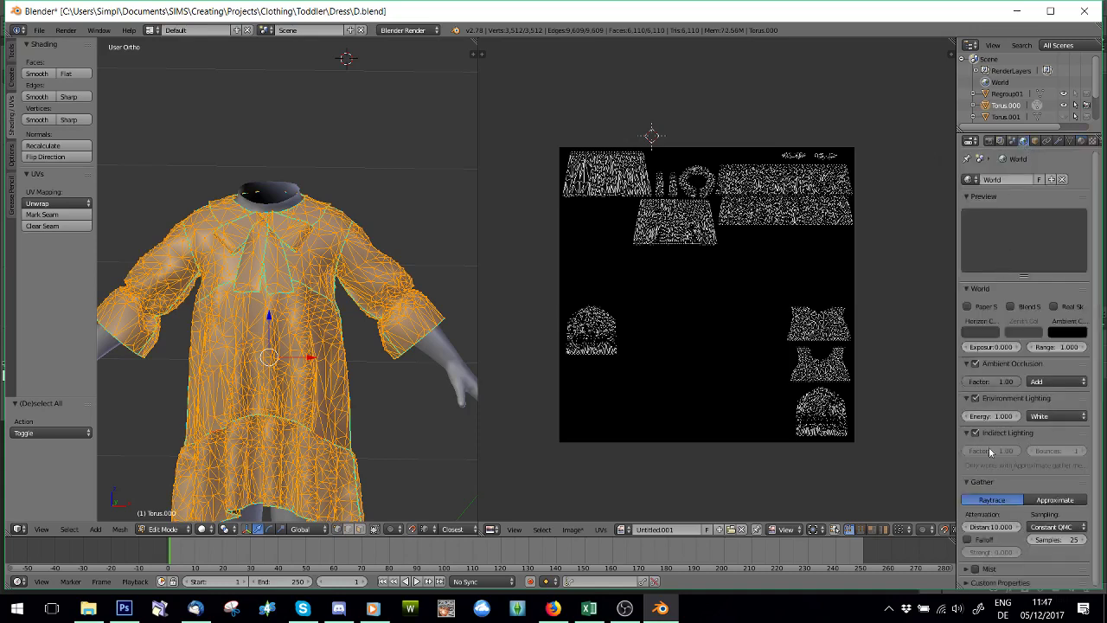
left_click(1045, 540)
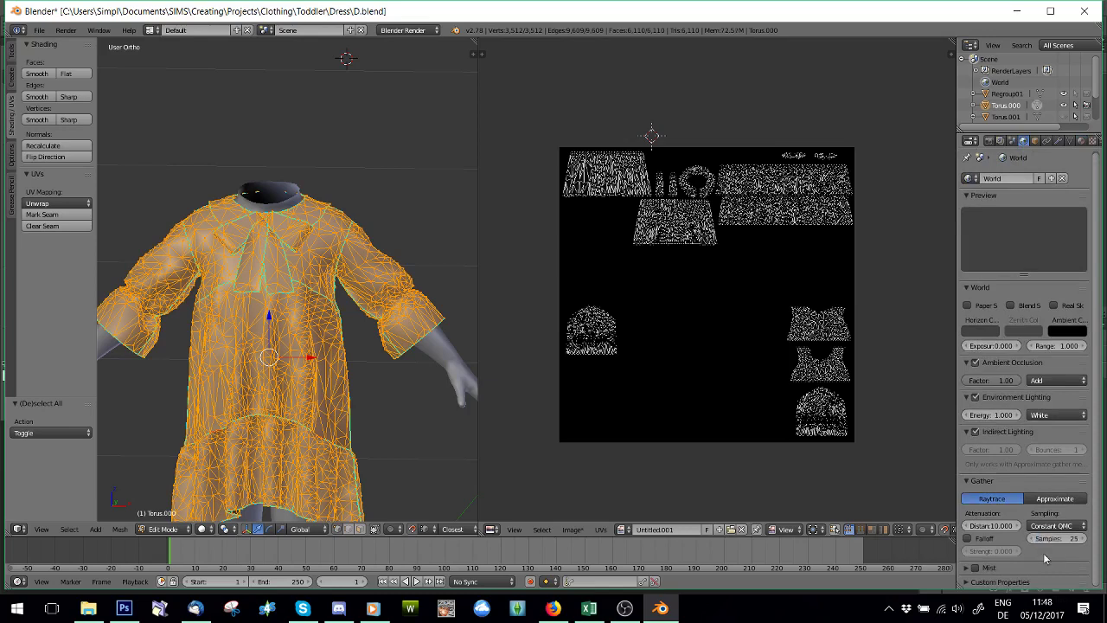
key("Return")
In Render settings' Bake panel, set the bake mode to Ambient Occlusion
left_click(988, 141)
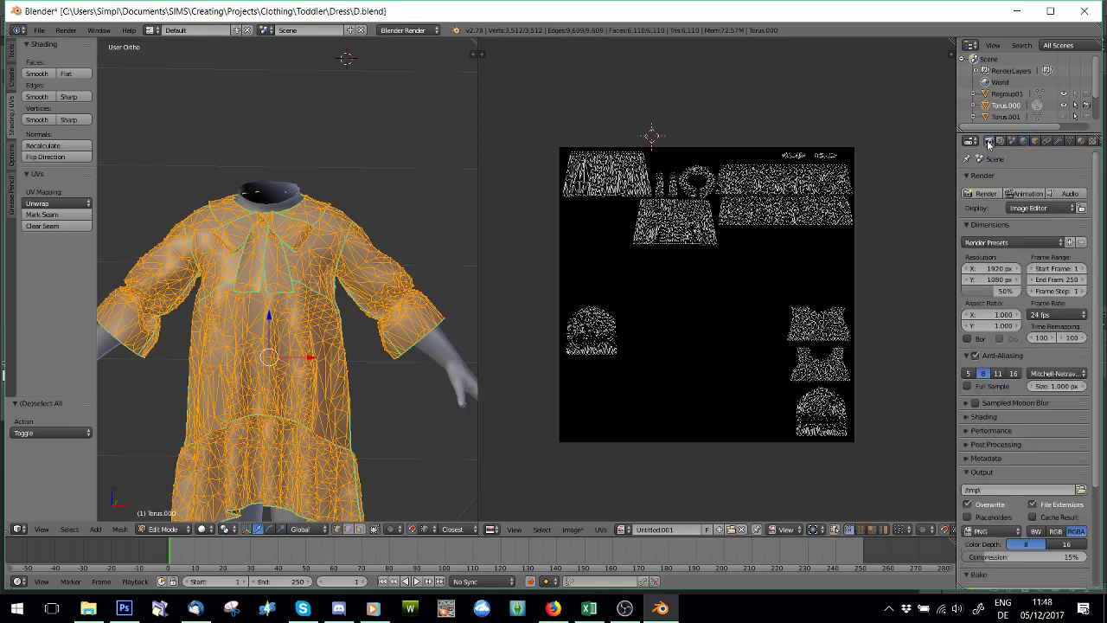
scroll(986, 397, "down", 5)
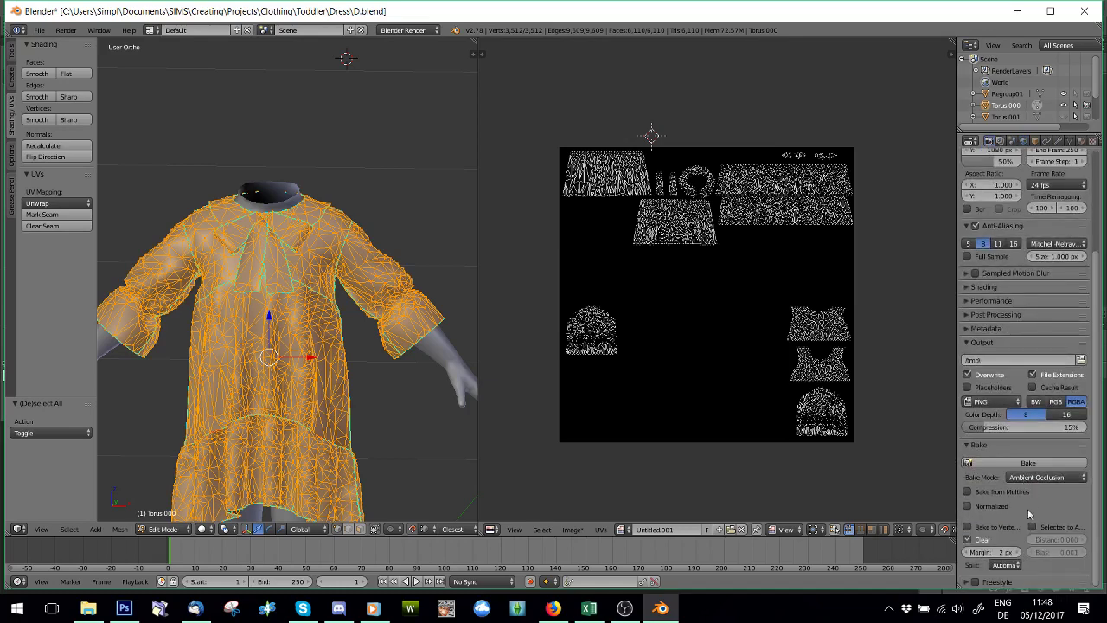
left_click(1037, 480)
left_click(1026, 452)
Bake ambient occlusion of the dress onto the 2048 px image
left_click(1027, 463)
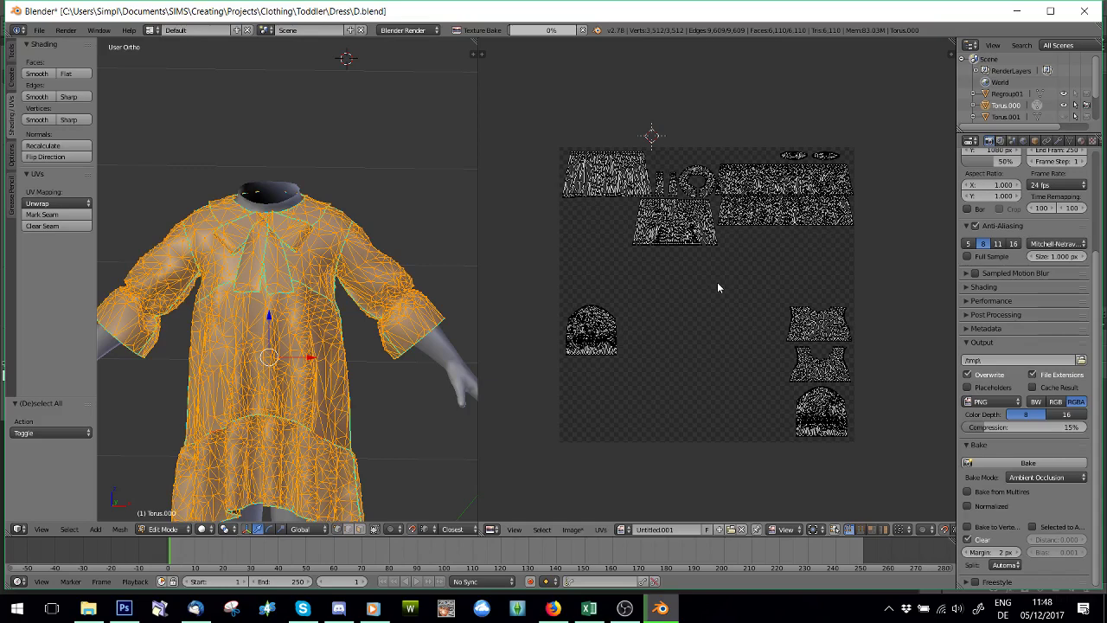
scroll(717, 282, "up", 4)
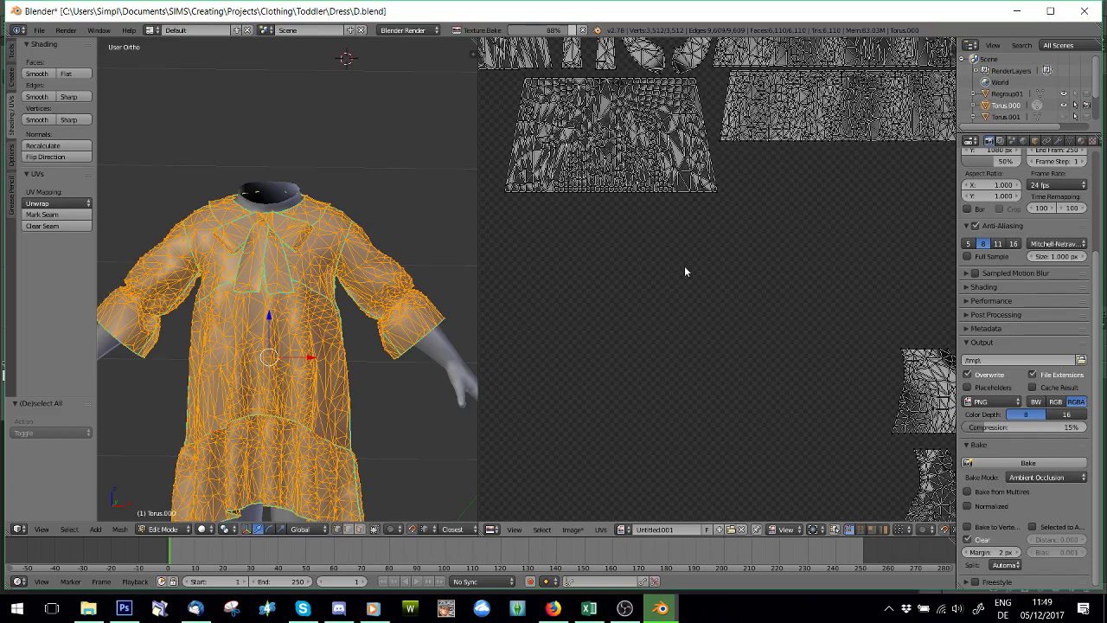
scroll(684, 272, "up", 2)
left_click(202, 528)
left_click(223, 478)
key("Tab")
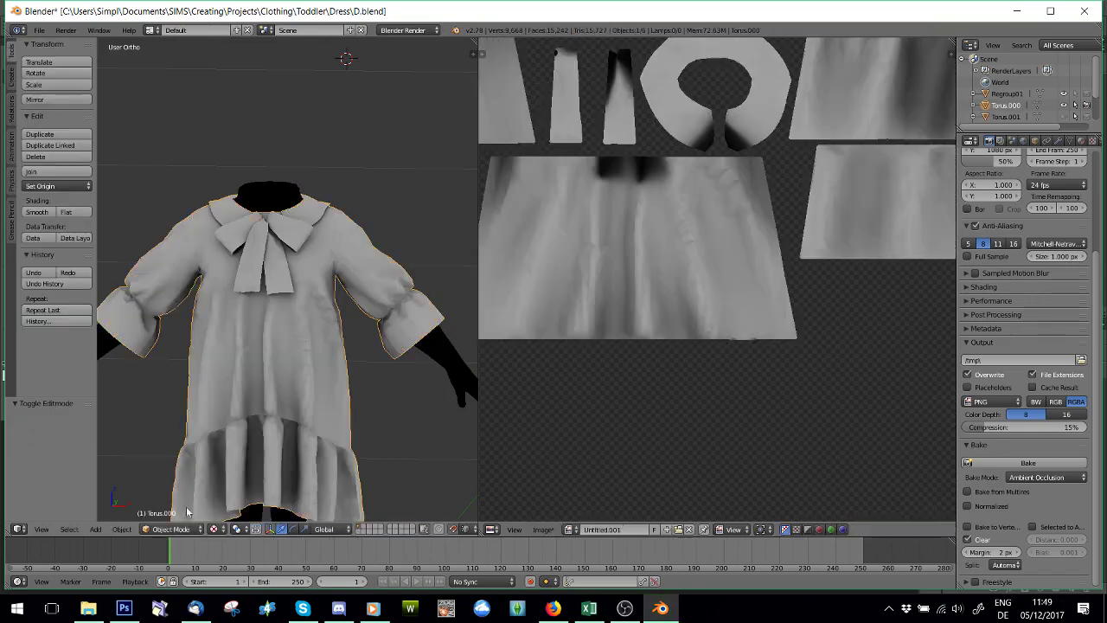
scroll(245, 336, "down", 2)
scroll(786, 195, "up", 5)
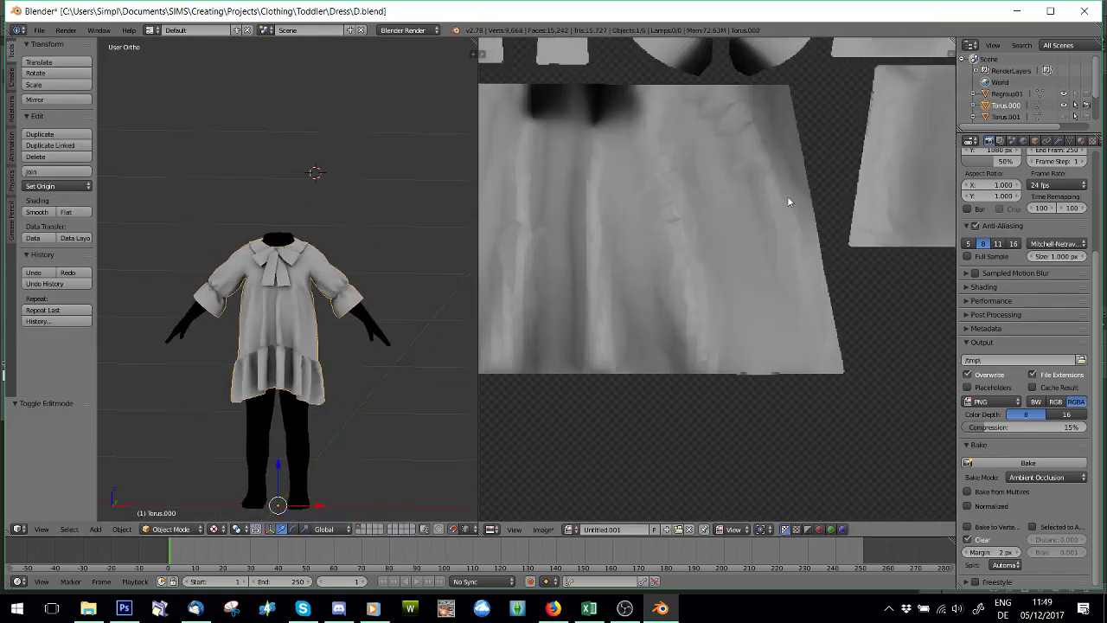
scroll(762, 203, "up", 3)
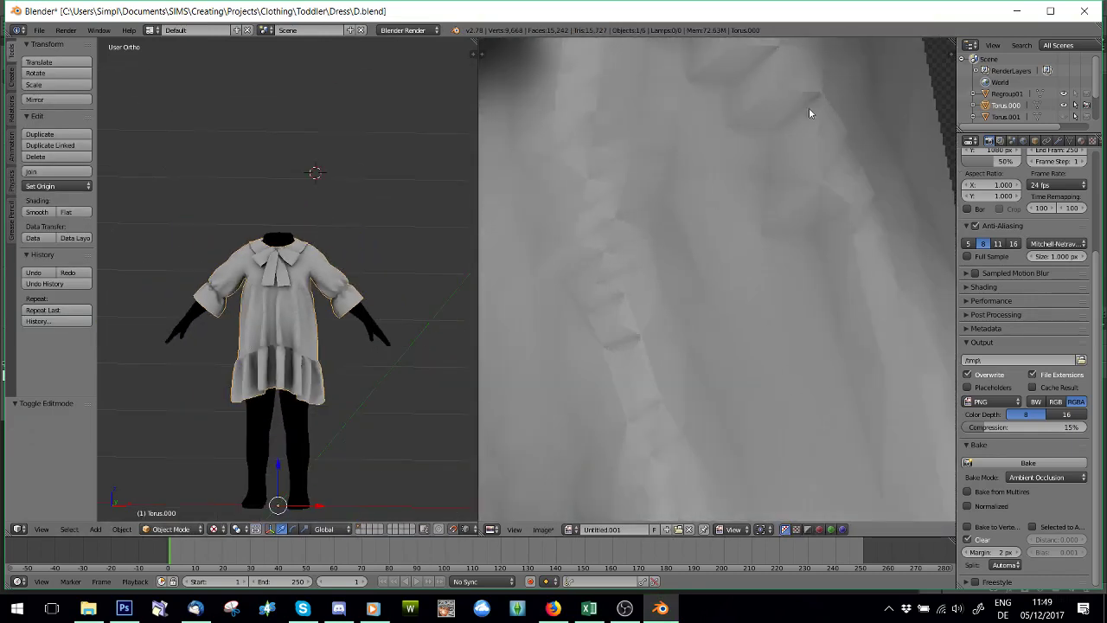
scroll(808, 109, "down", 2)
scroll(778, 284, "up", 3)
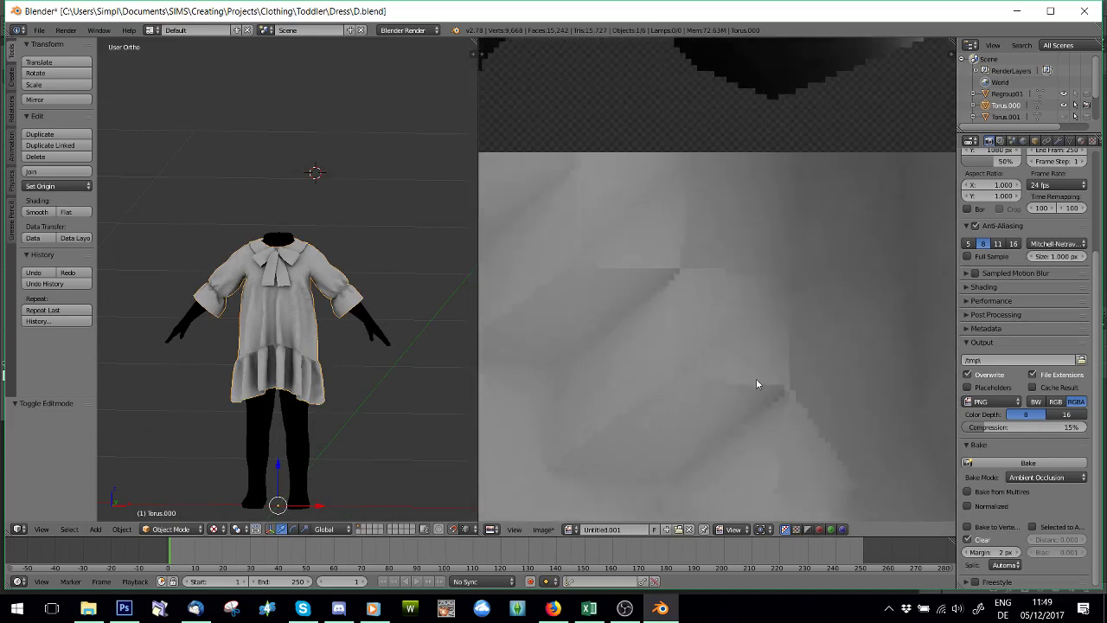
left_click(173, 529)
left_click(182, 499)
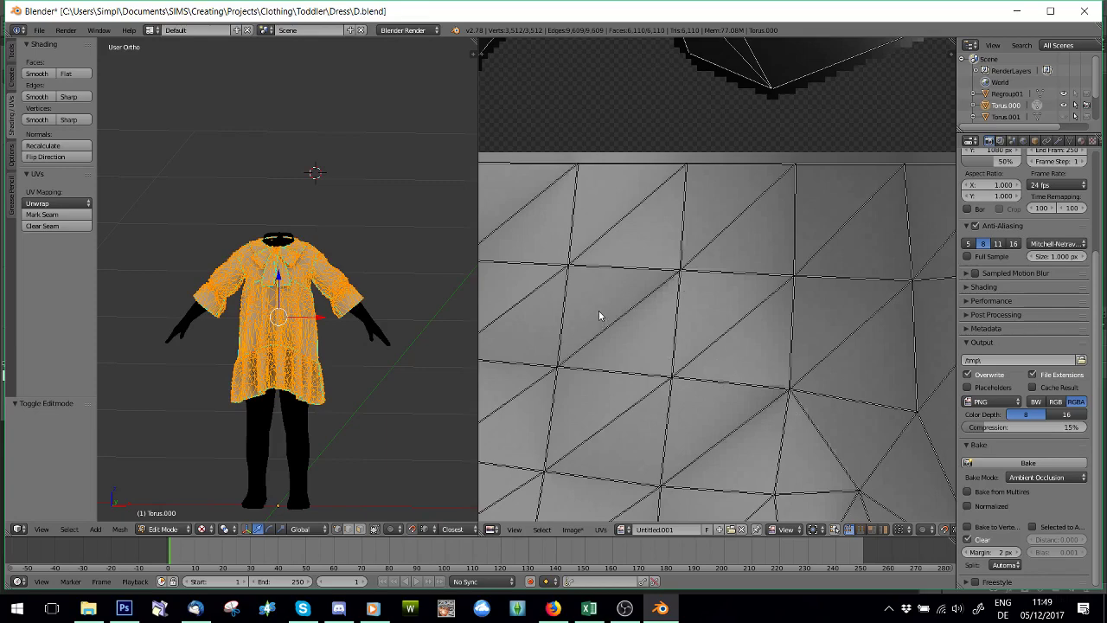
left_click(162, 528)
left_click(164, 516)
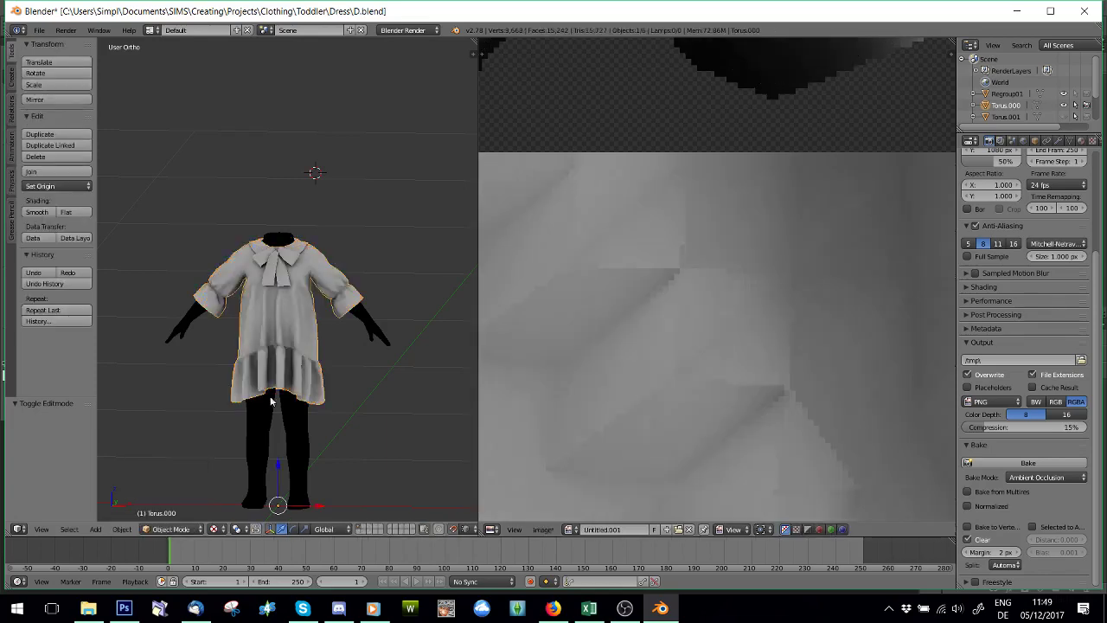
scroll(275, 395, "up", 5)
middle_click_drag(373, 355, 327, 410)
scroll(327, 410, "down", 5)
scroll(537, 384, "down", 4)
Save the baked image as test1 PNG in the Dress folder
left_click(543, 528)
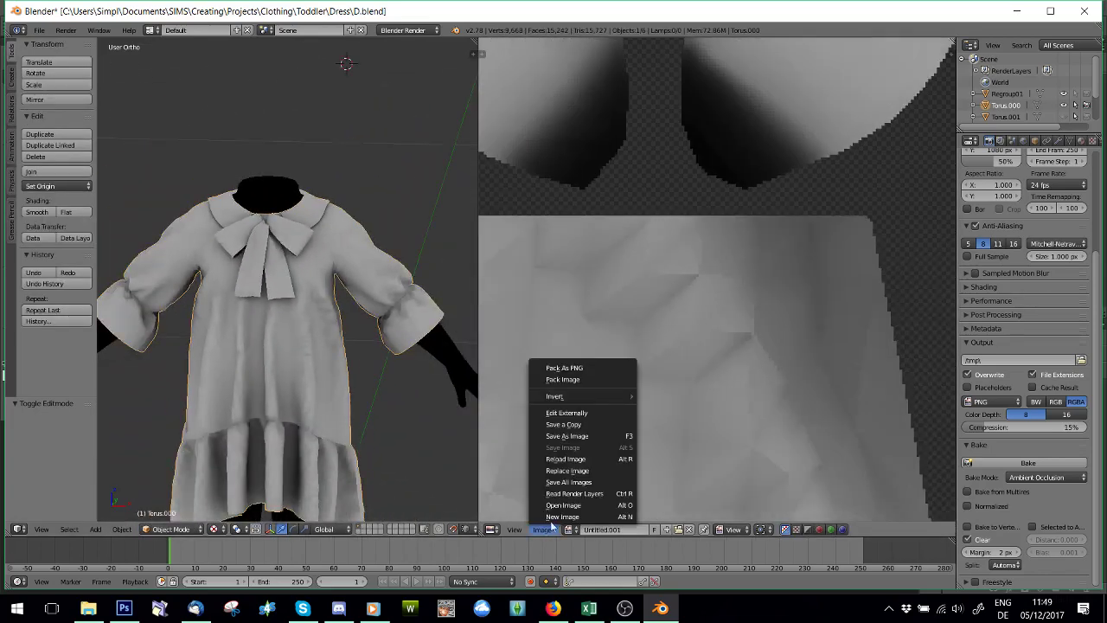
left_click(588, 437)
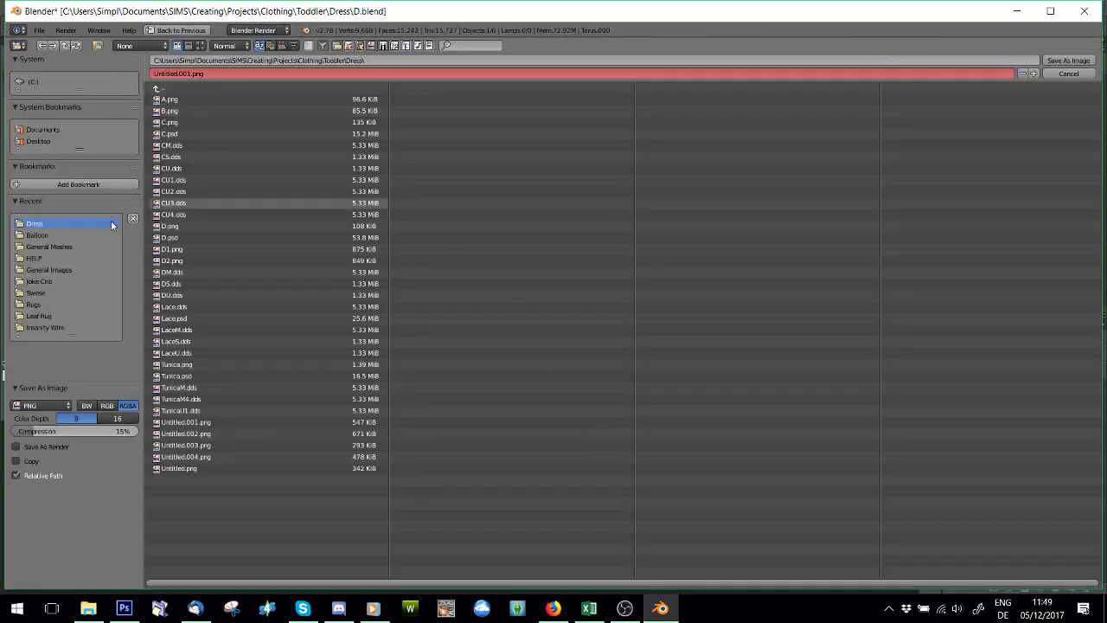
left_click(217, 71)
key("BackSpace")
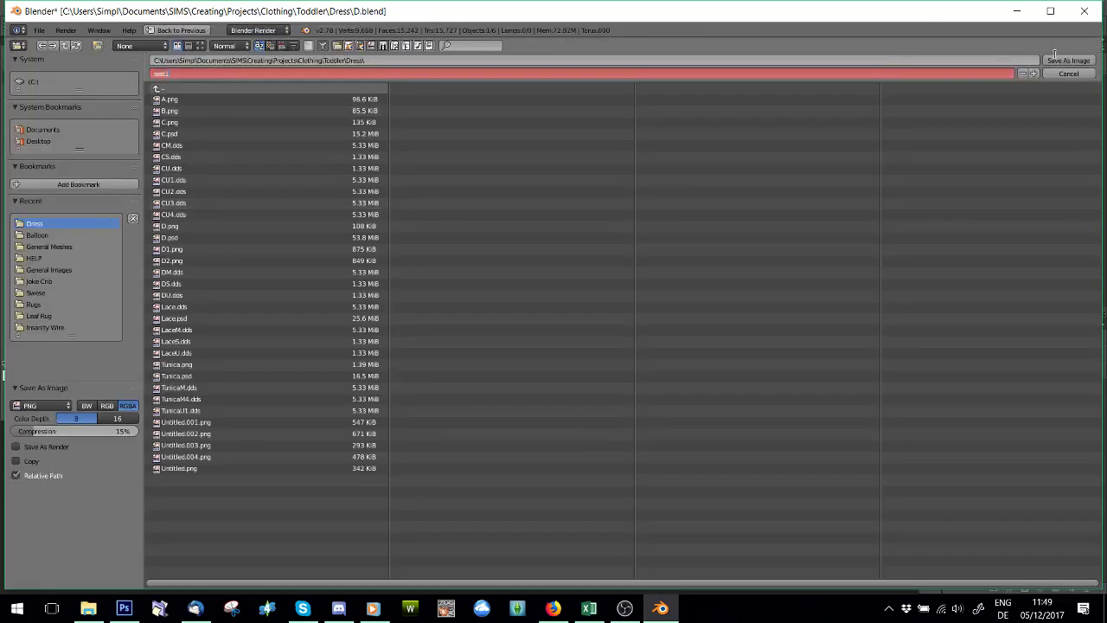
key("Return")
left_click(1069, 59)
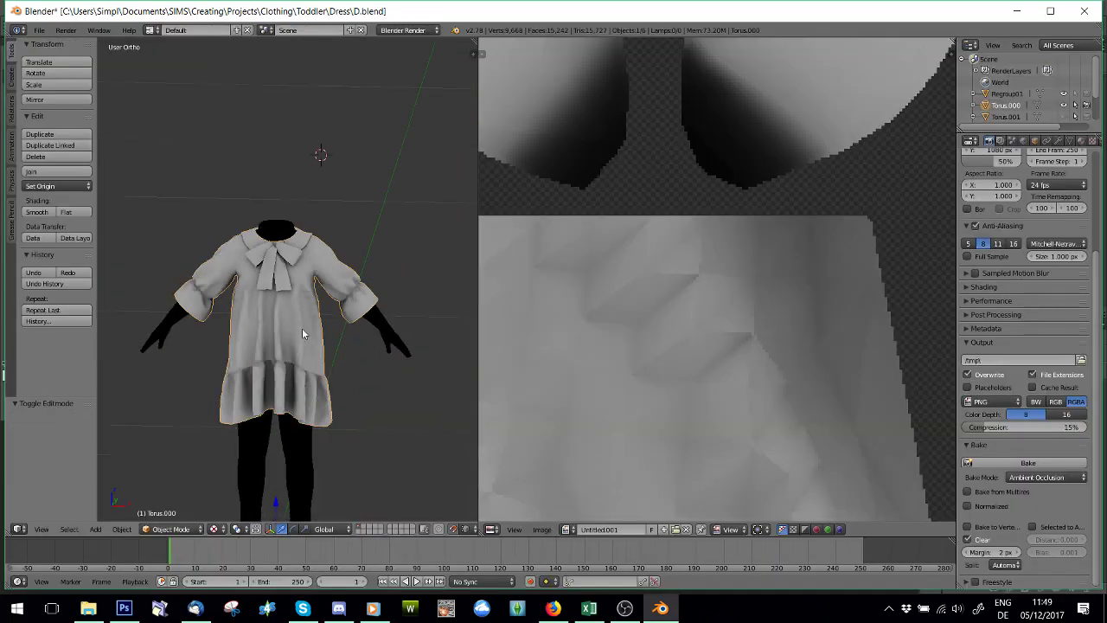
Add a Subdivision Surface modifier to the dress with view subdivisions raised to 2
left_click(1058, 140)
left_click(993, 180)
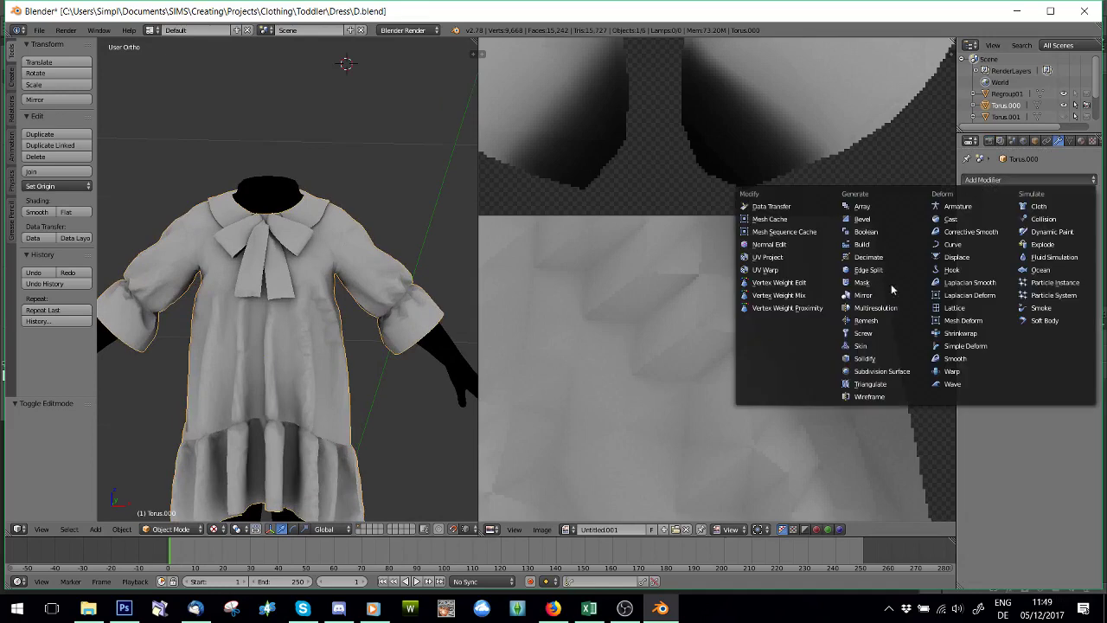
left_click(868, 376)
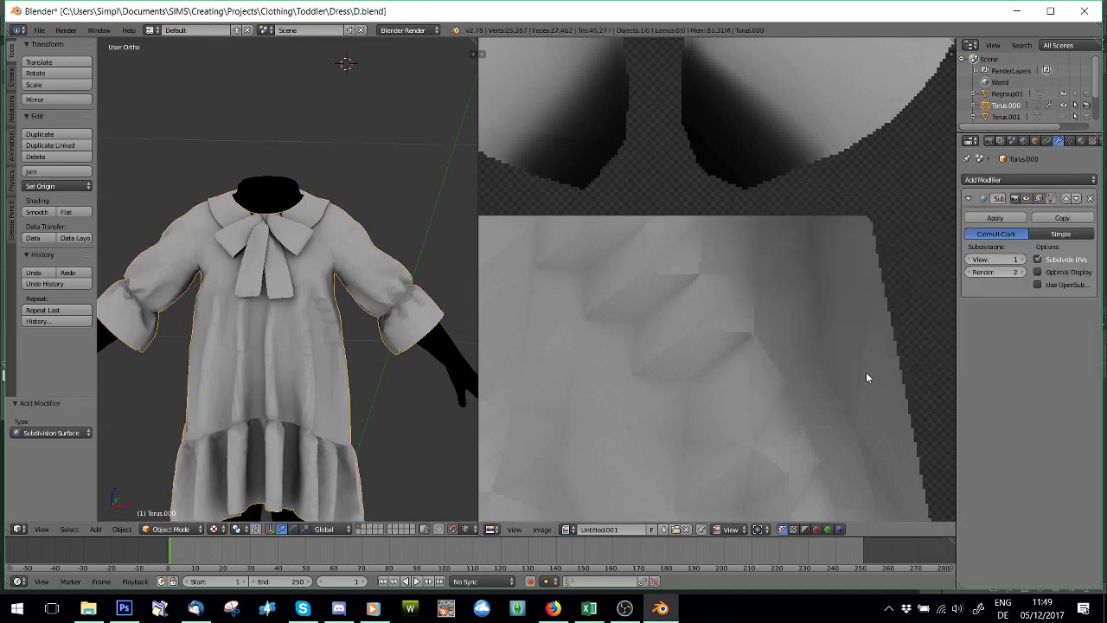
left_click(1020, 259)
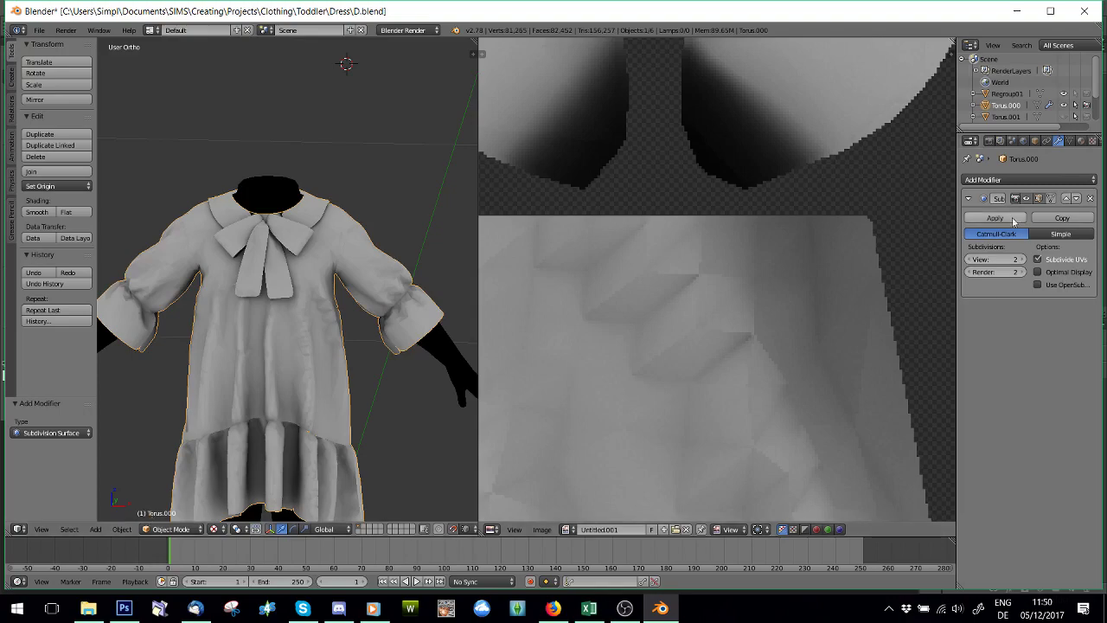
left_click(162, 528)
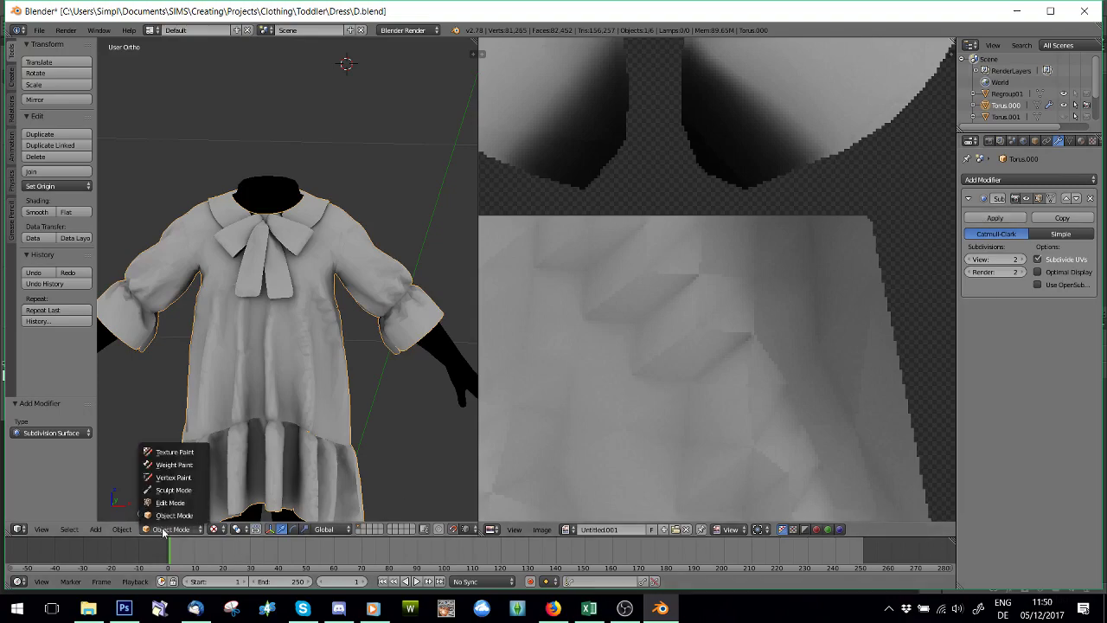
In Edit Mode, create a new 2048 px image and bake the subdivided dress's ambient occlusion into it
left_click(169, 502)
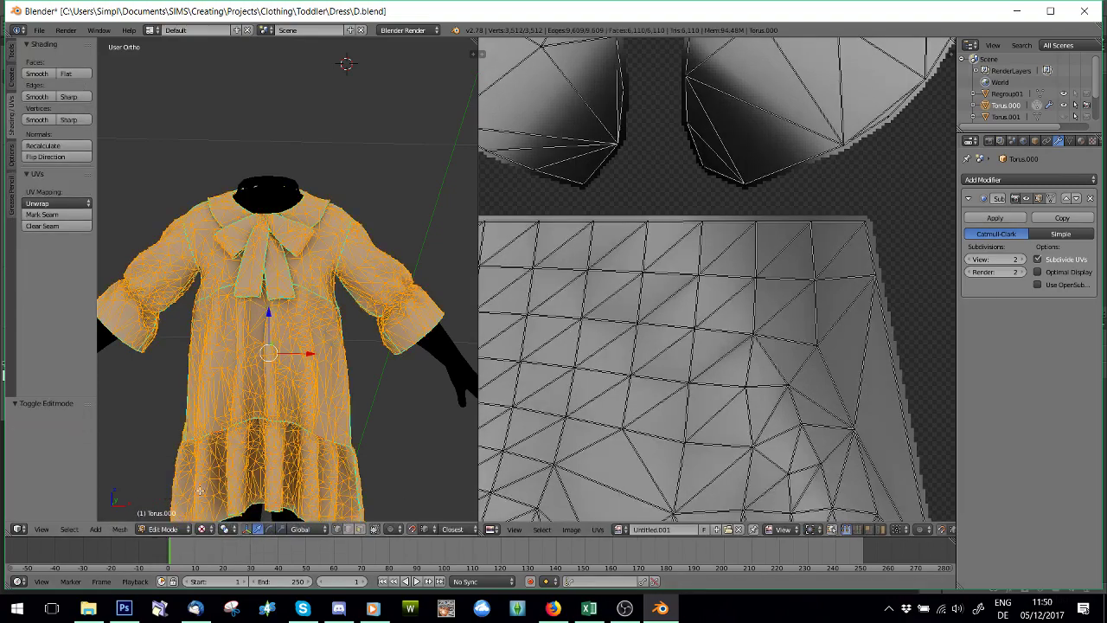
left_click(571, 529)
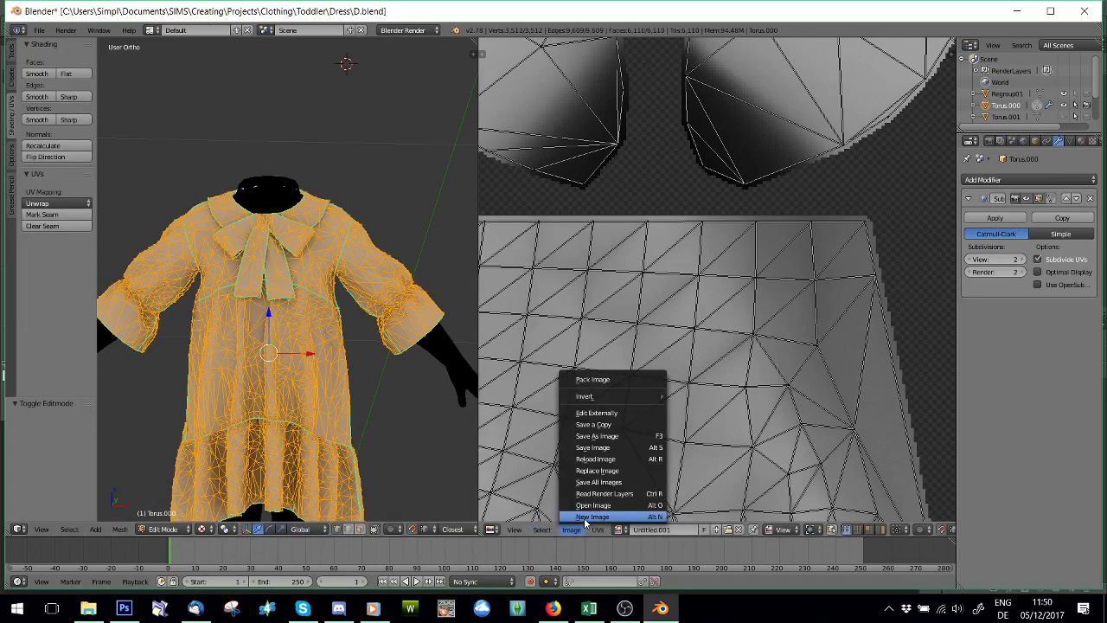
left_click(588, 517)
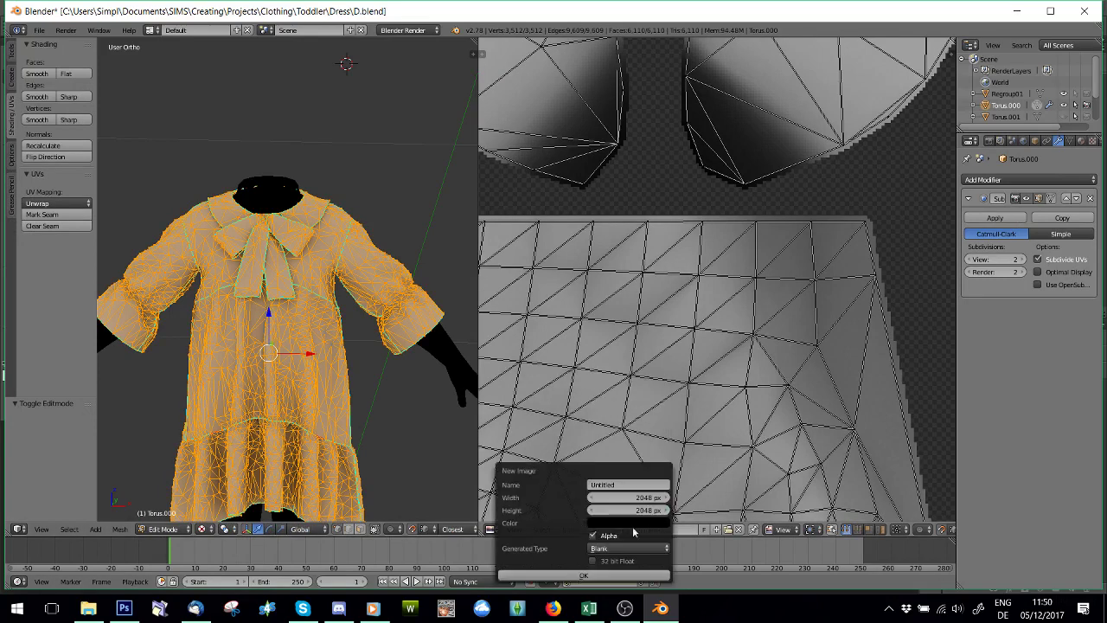
left_click(579, 576)
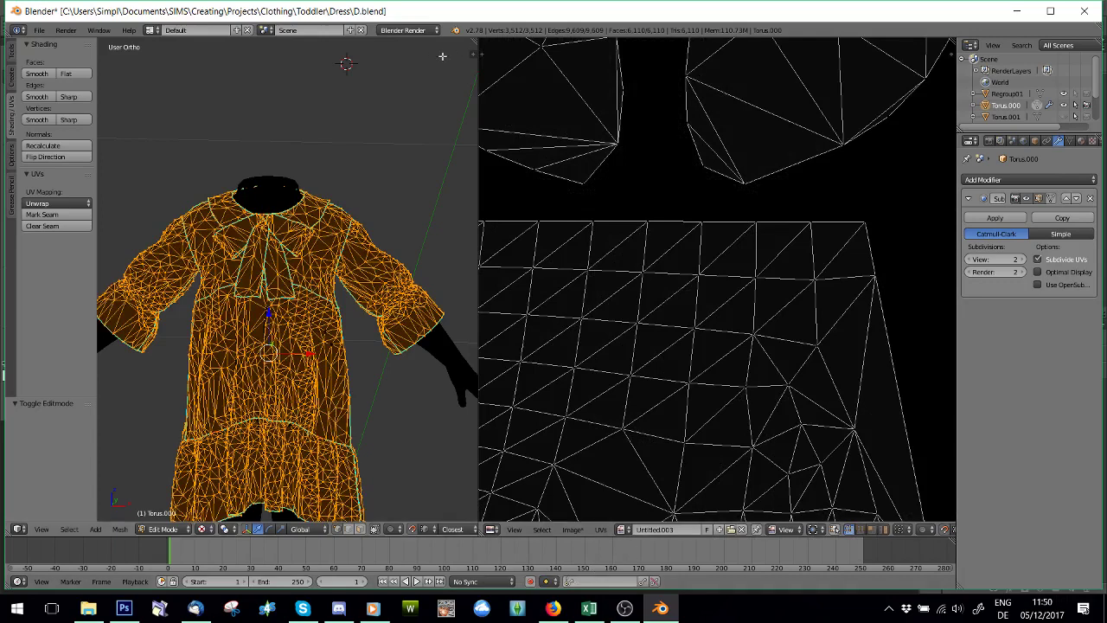
left_click(989, 141)
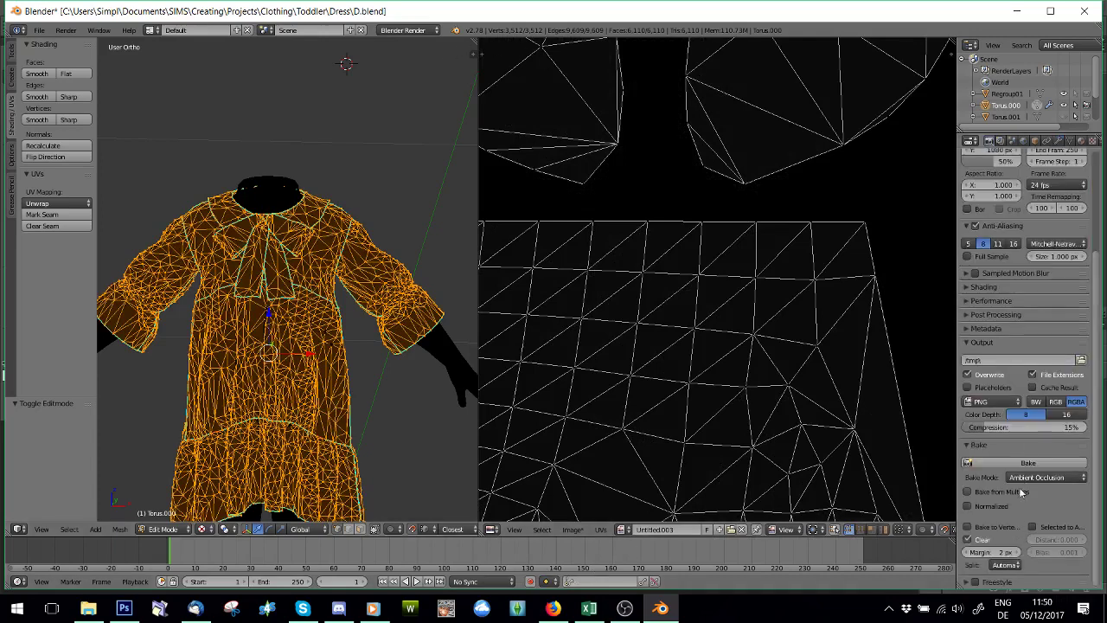
left_click(1028, 463)
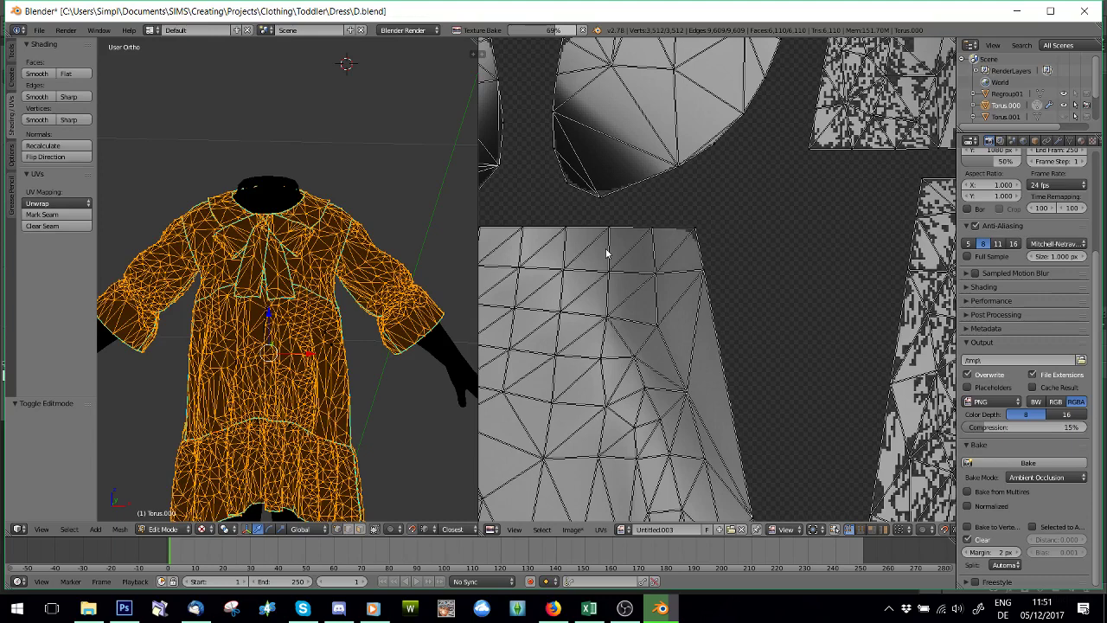
Return to Object Mode and inspect the new bake on the dress and across the texture
key("Tab")
middle_click_drag(213, 400, 224, 359)
scroll(758, 427, "down", 2)
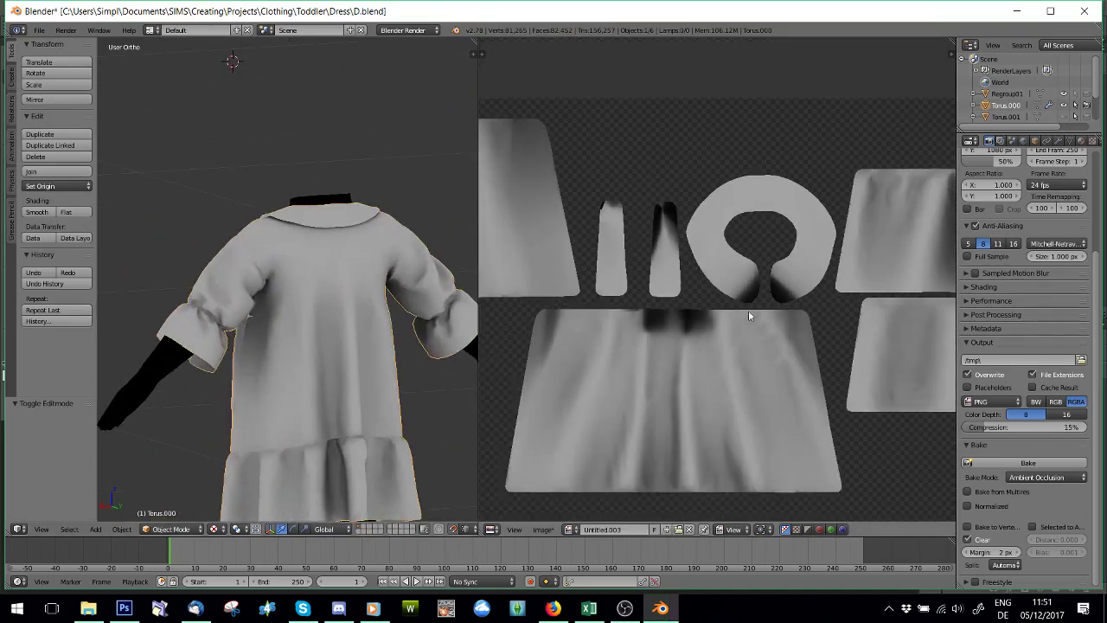
scroll(746, 329, "up", 3)
middle_click_drag(752, 449, 785, 333)
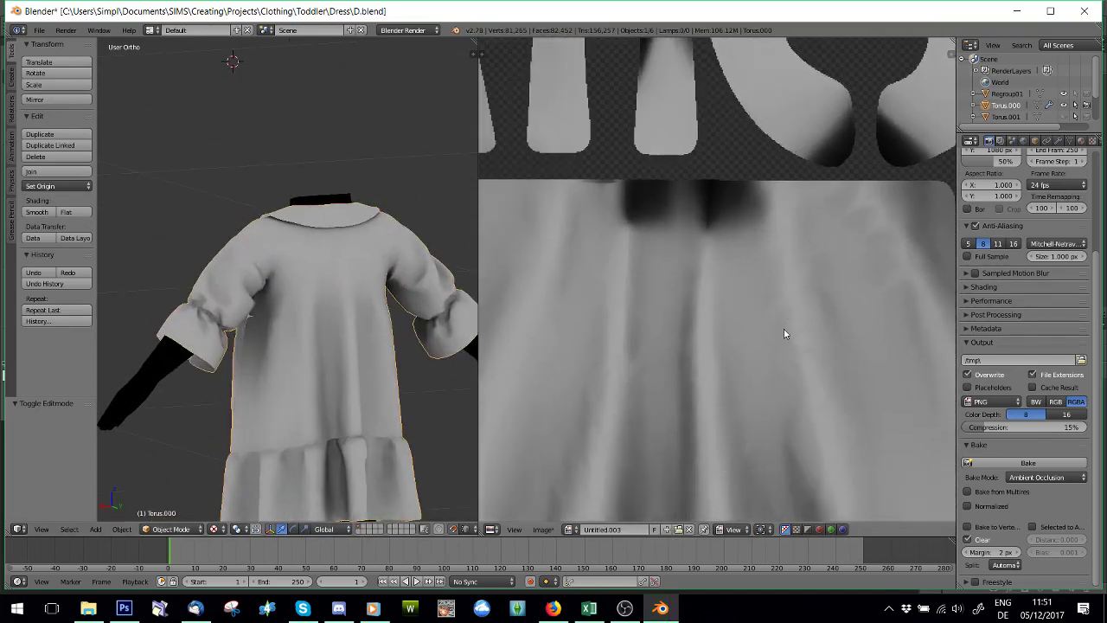
scroll(812, 350, "down", 3)
scroll(748, 331, "up", 2)
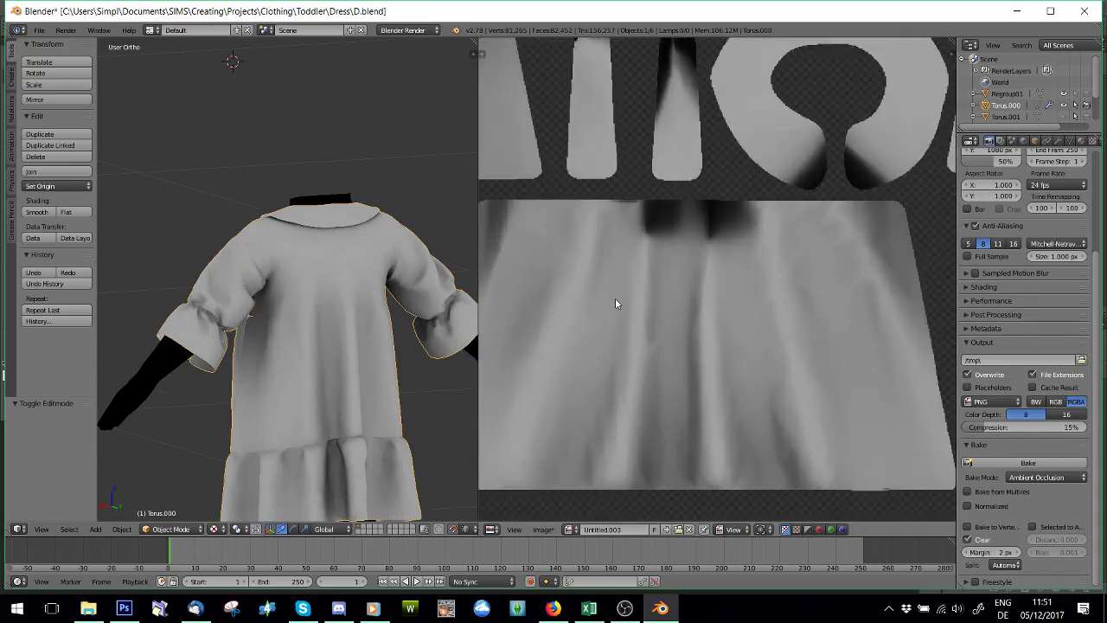
middle_click_drag(613, 297, 741, 311)
middle_click_drag(346, 385, 417, 356)
scroll(417, 357, "down", 2)
Save the smoother bake as a PNG named test2
left_click(543, 528)
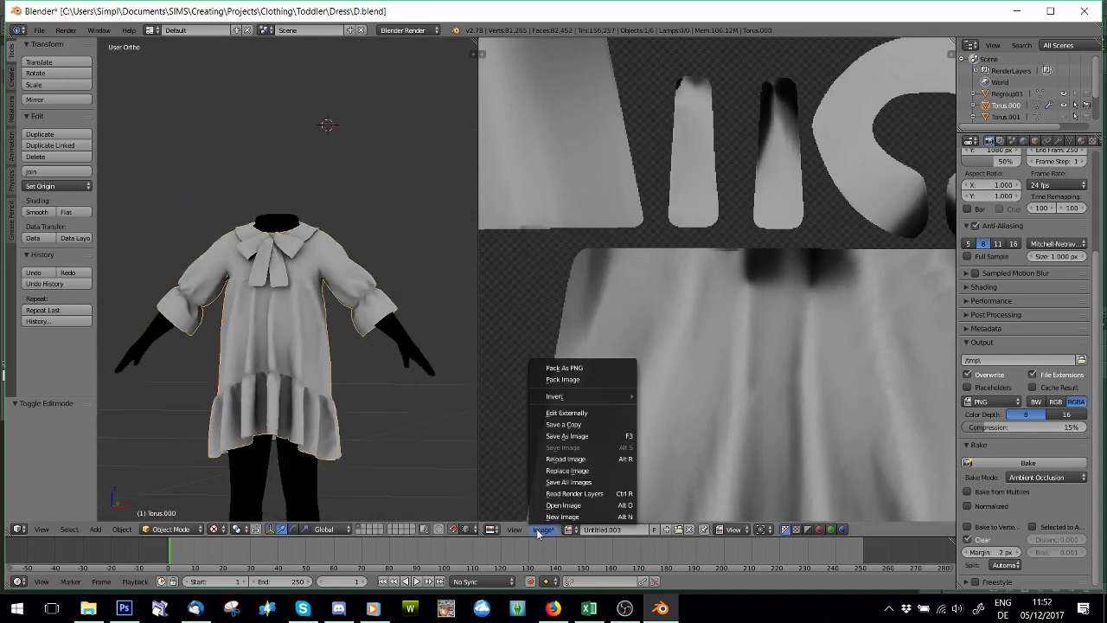
left_click(572, 425)
left_click(236, 73)
type("a")
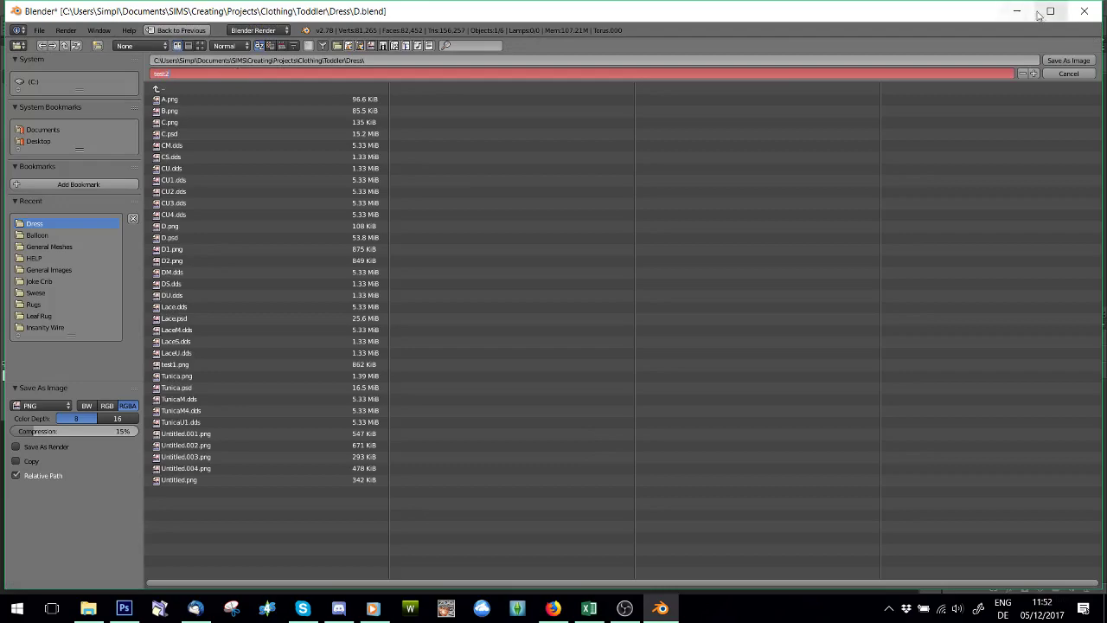
key("Return")
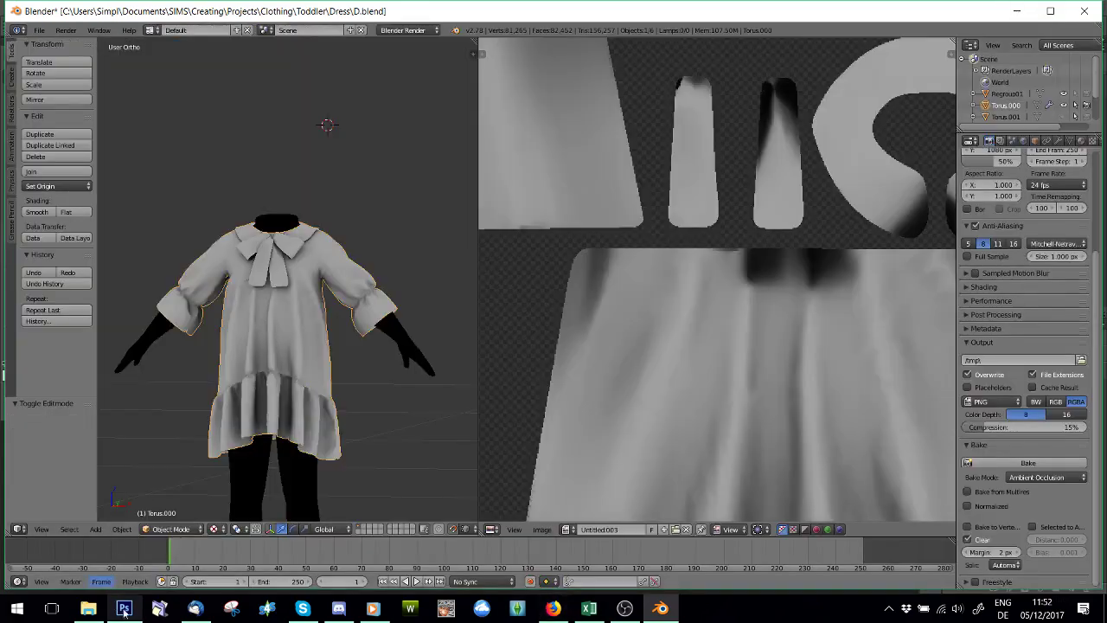
In Photoshop, open test1 and test2 from the Dress folder
left_click(124, 608)
left_click(32, 7)
left_click(48, 36)
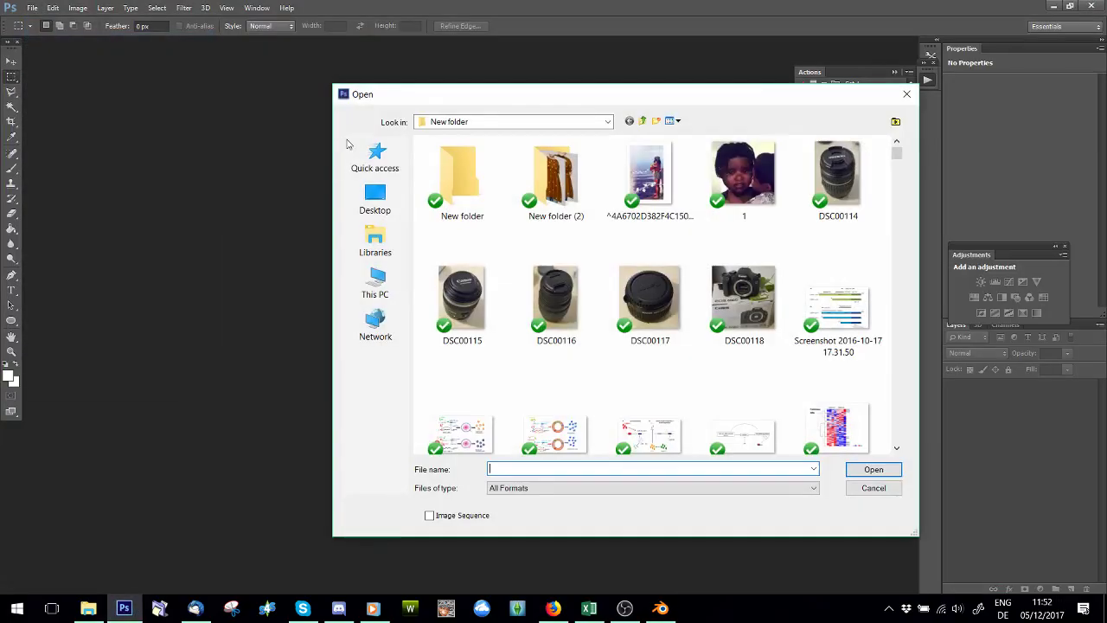
left_click(375, 155)
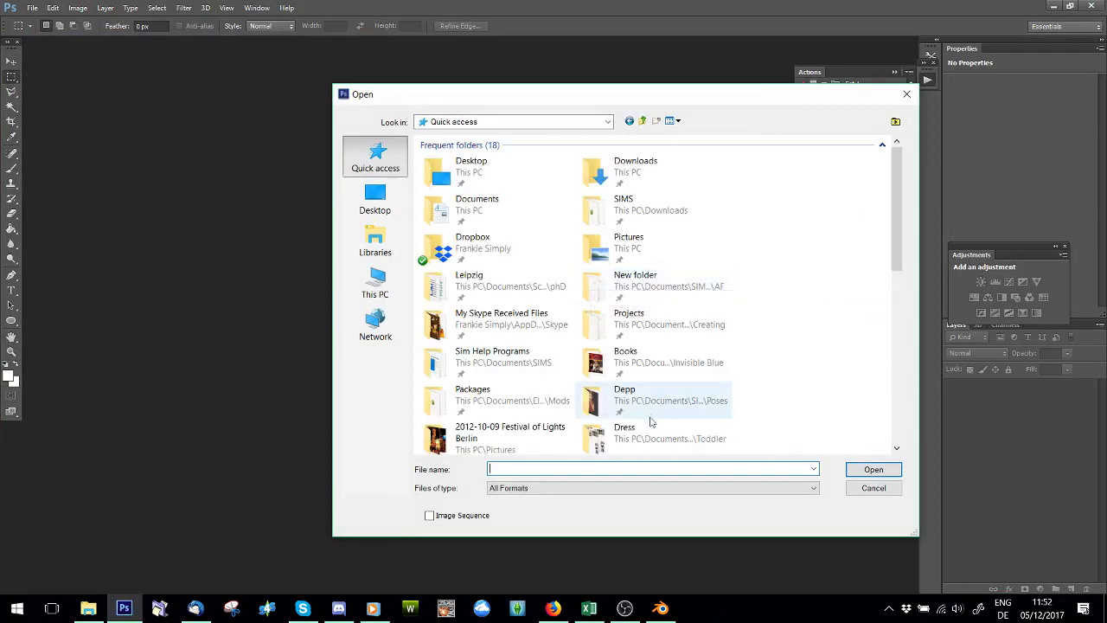
double_click(605, 432)
scroll(613, 356, "down", 10)
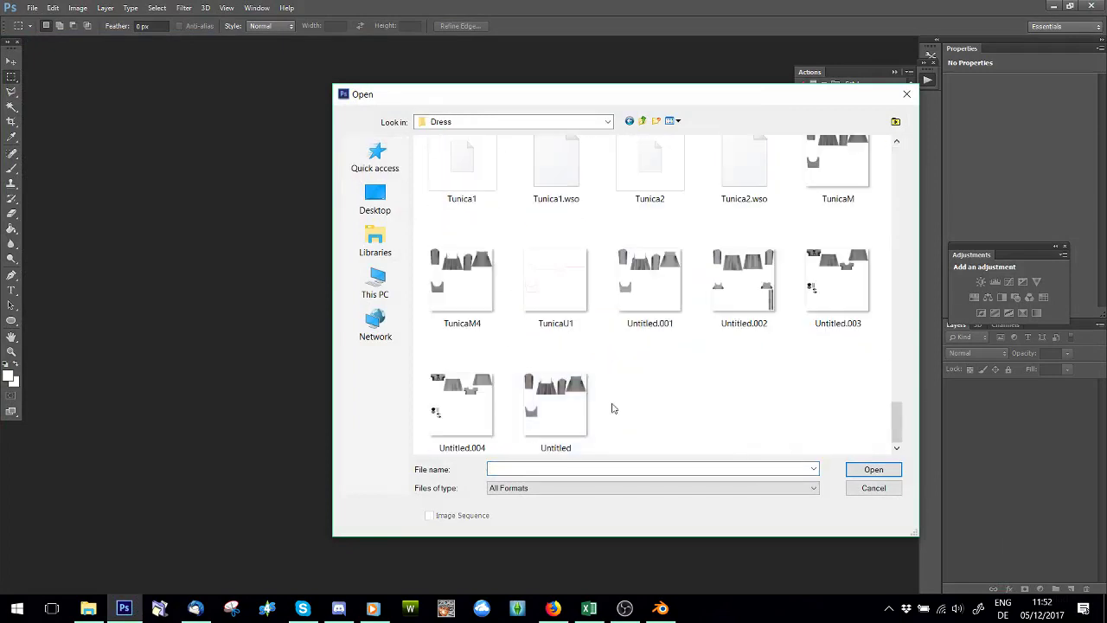
scroll(758, 401, "up", 2)
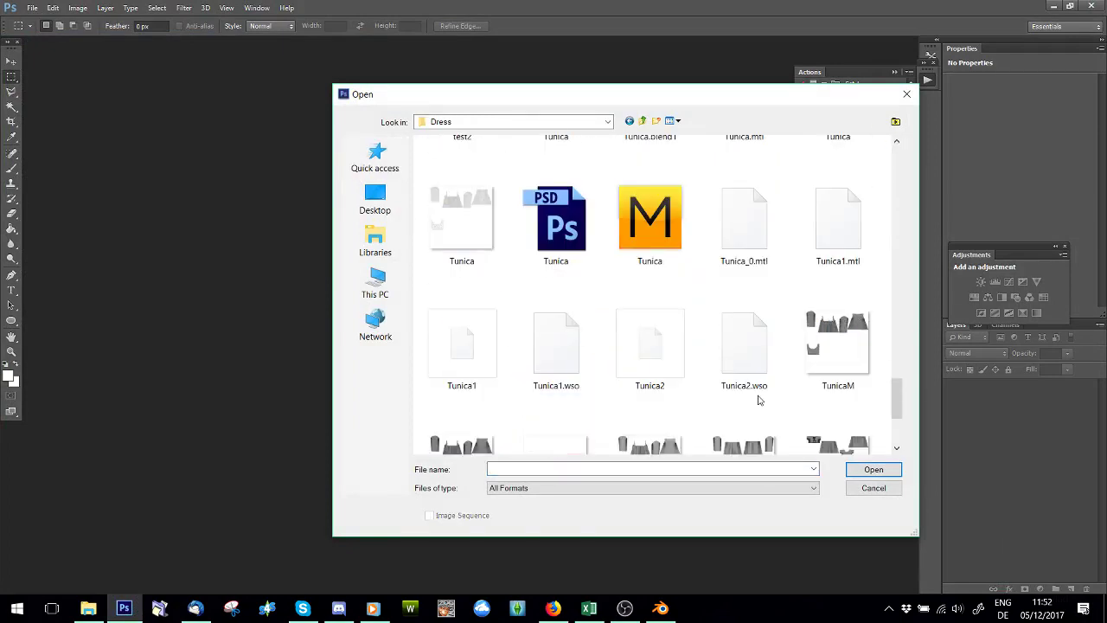
scroll(758, 401, "up", 3)
left_click(763, 180)
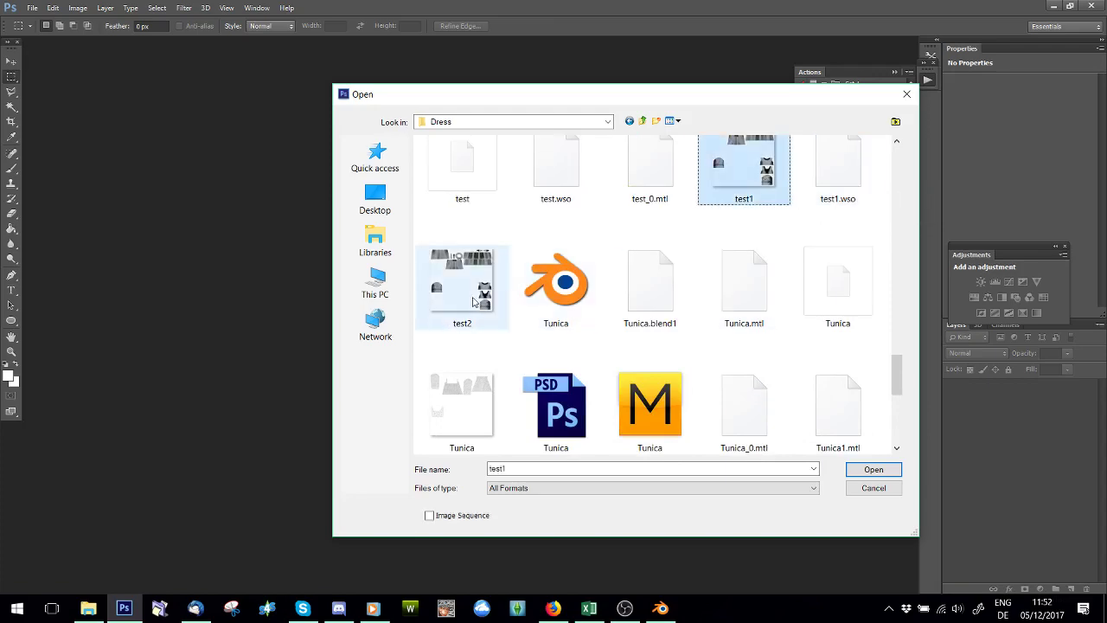
left_click(462, 285, "ctrl")
left_click(874, 468)
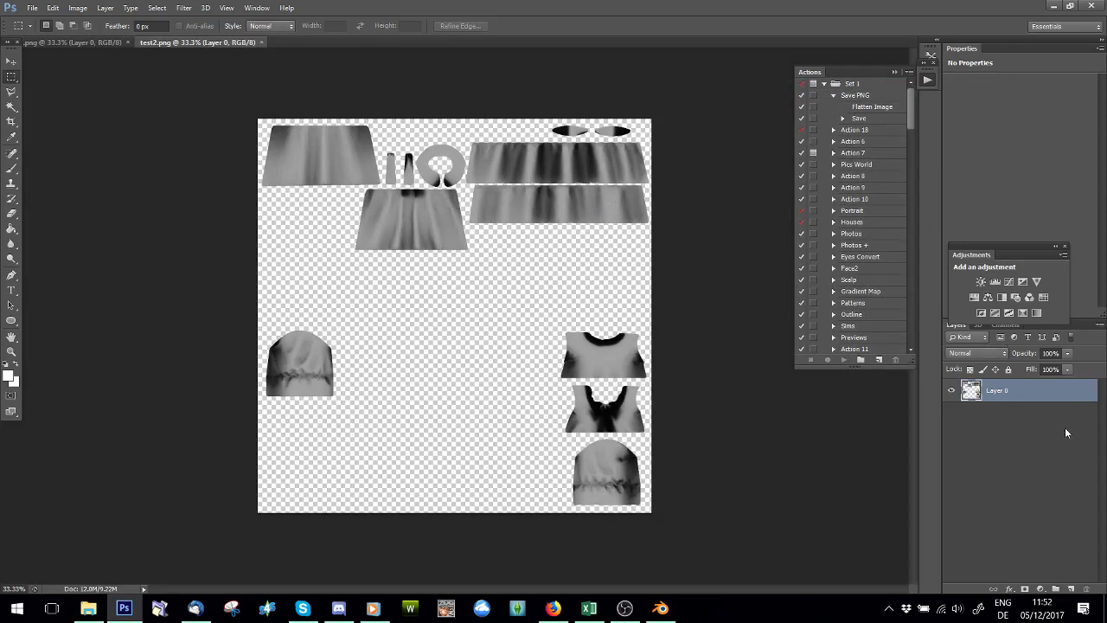
Duplicate test2's Layer 0 into the test1.png document
right_click(974, 387)
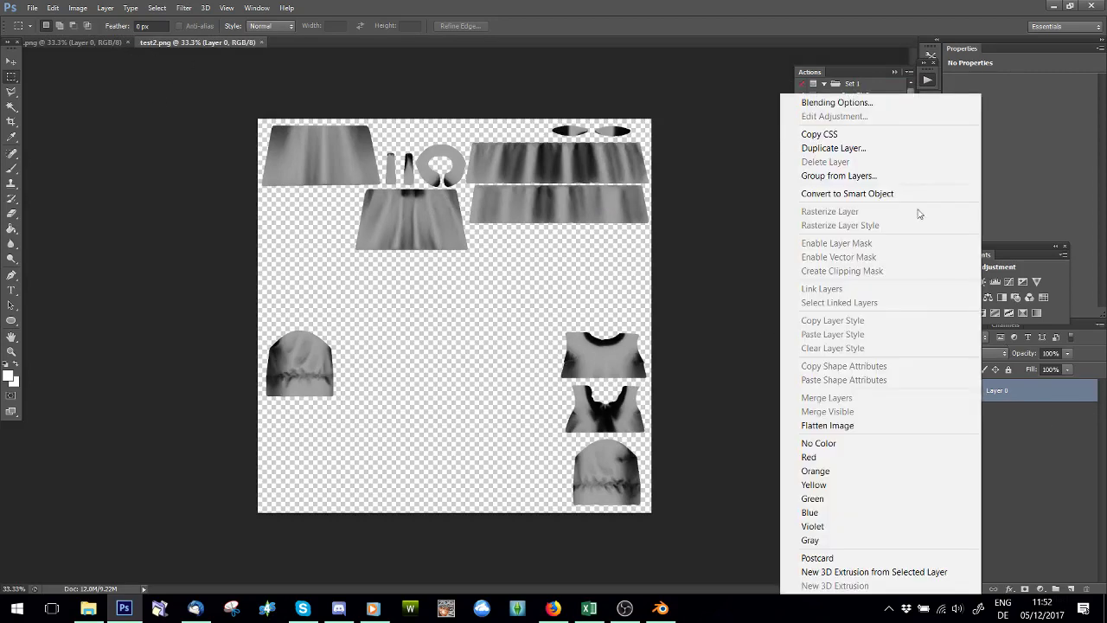
left_click(833, 148)
left_click(795, 301)
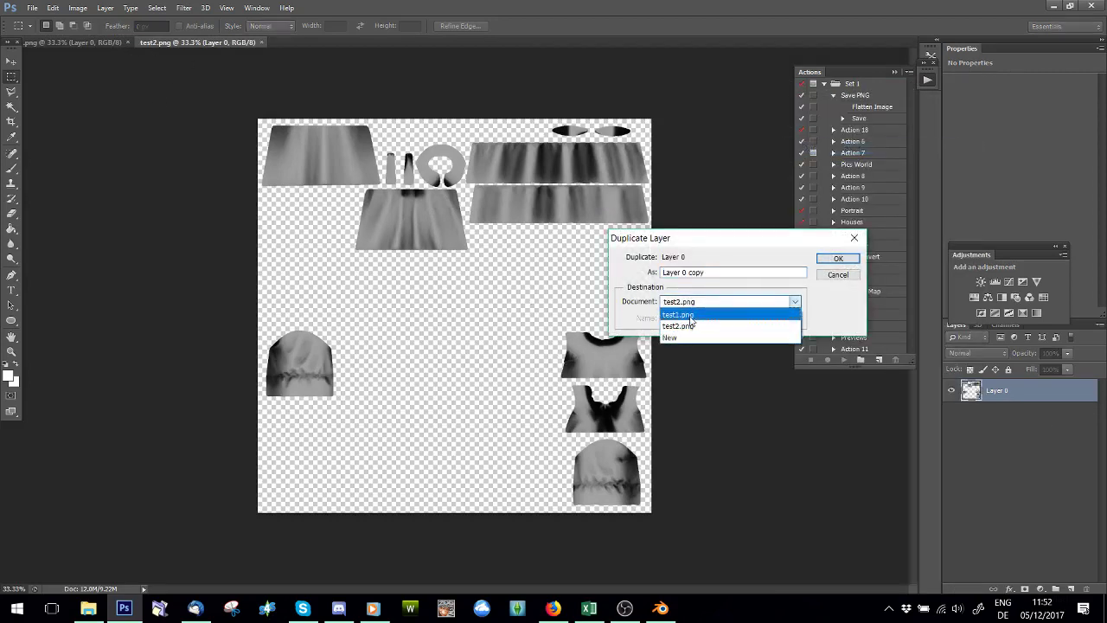
left_click(683, 311)
left_click(838, 258)
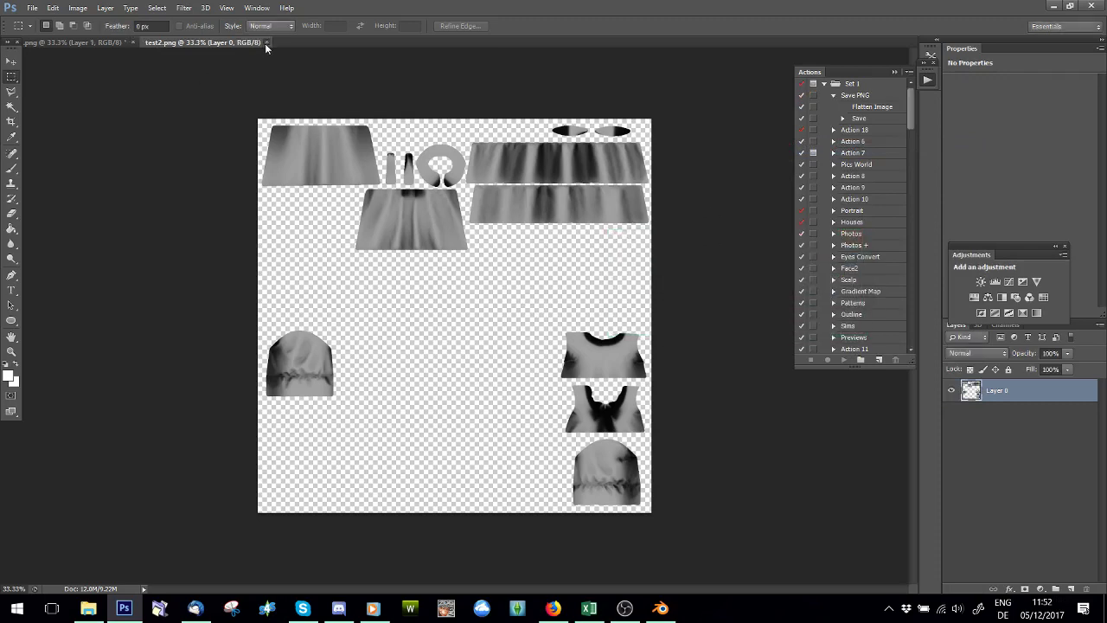
Zoom in and toggle Layer 1's visibility to compare the bakes, then return to Blender
left_click(227, 8)
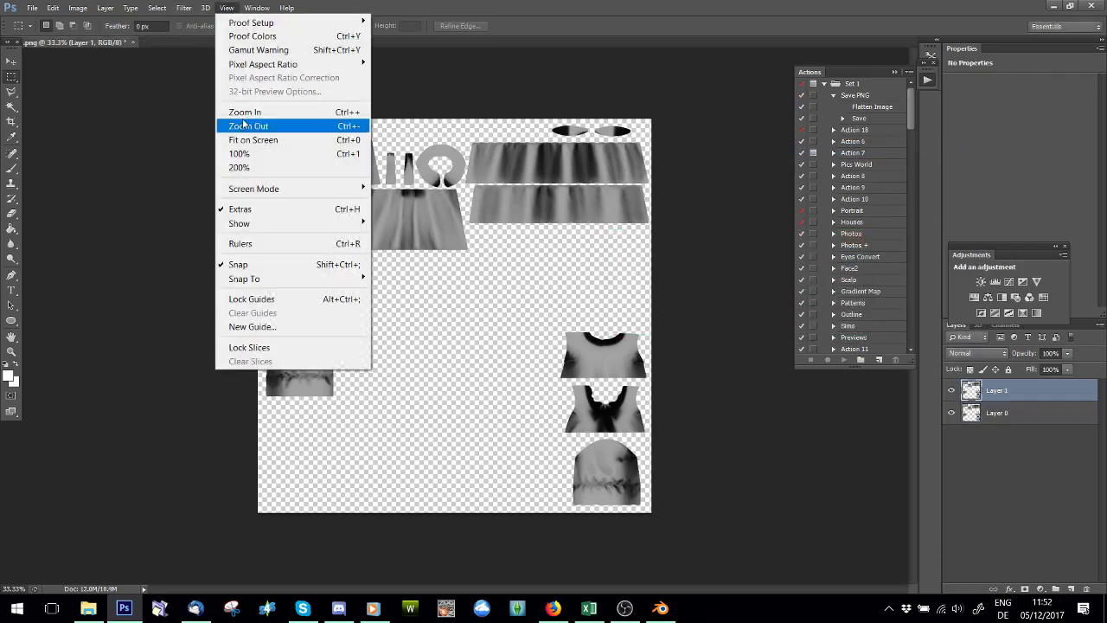
left_click(244, 112)
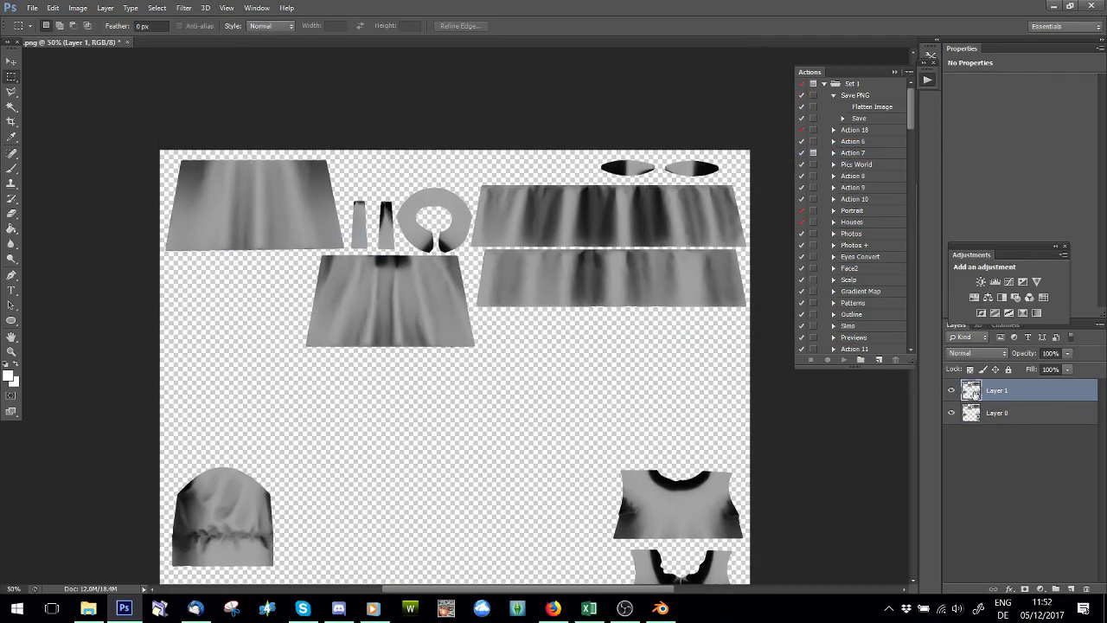
left_click(951, 392)
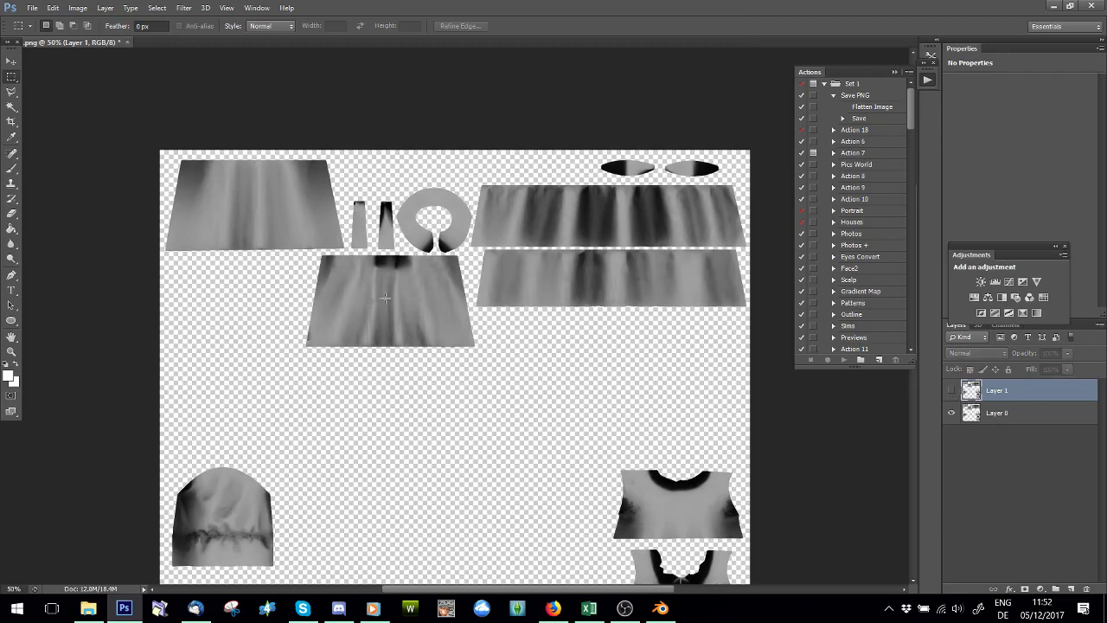
left_click(954, 391)
left_click(953, 391)
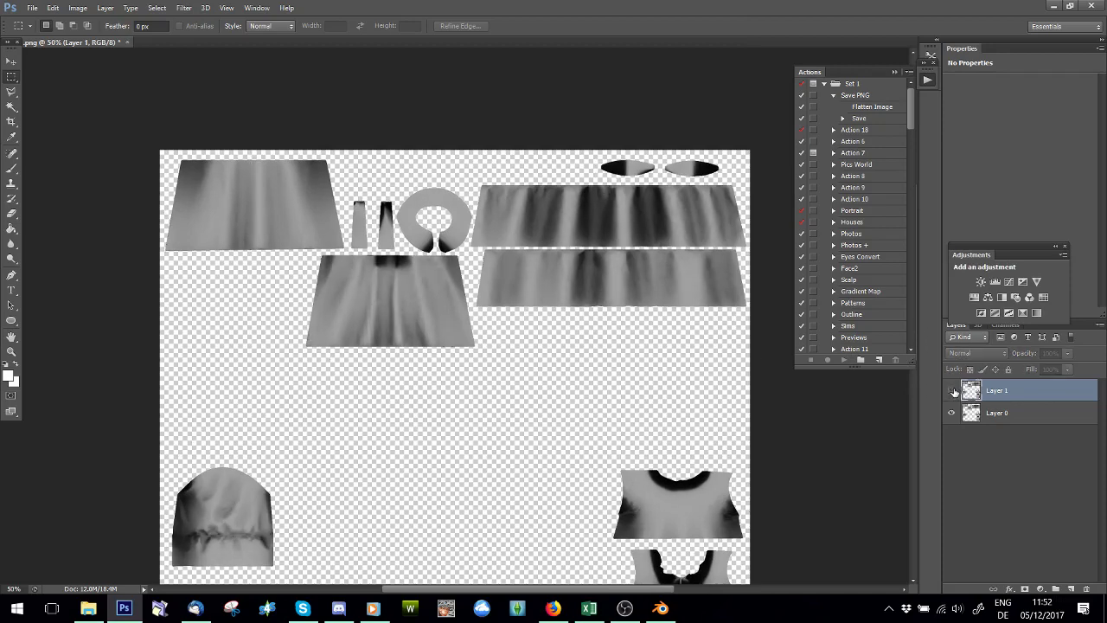
left_click(660, 608)
Delete the Subdivision Surface modifier from the dress's modifier stack
left_click(1057, 141)
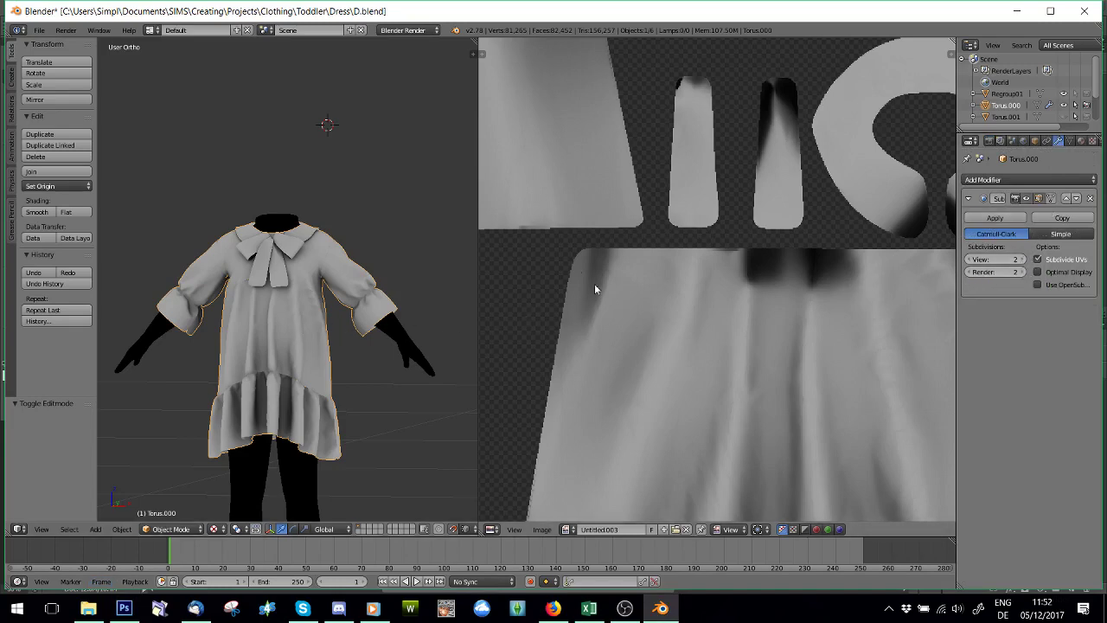
left_click(1090, 198)
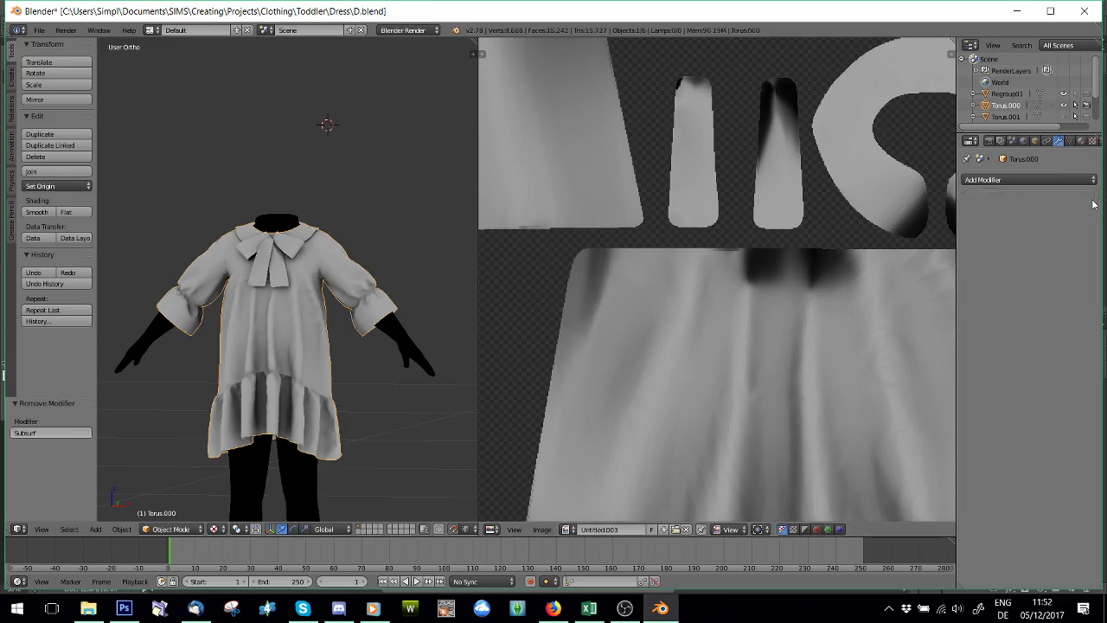
scroll(221, 367, "up", 2)
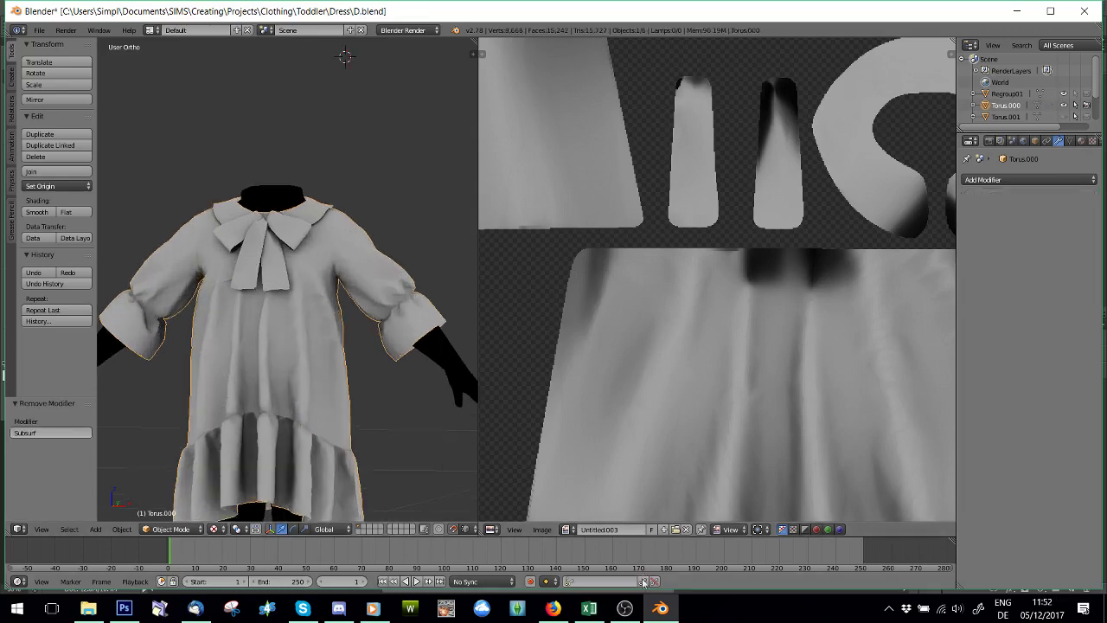
Back in Photoshop, merge Layer 1 down into Layer 0
left_click(124, 608)
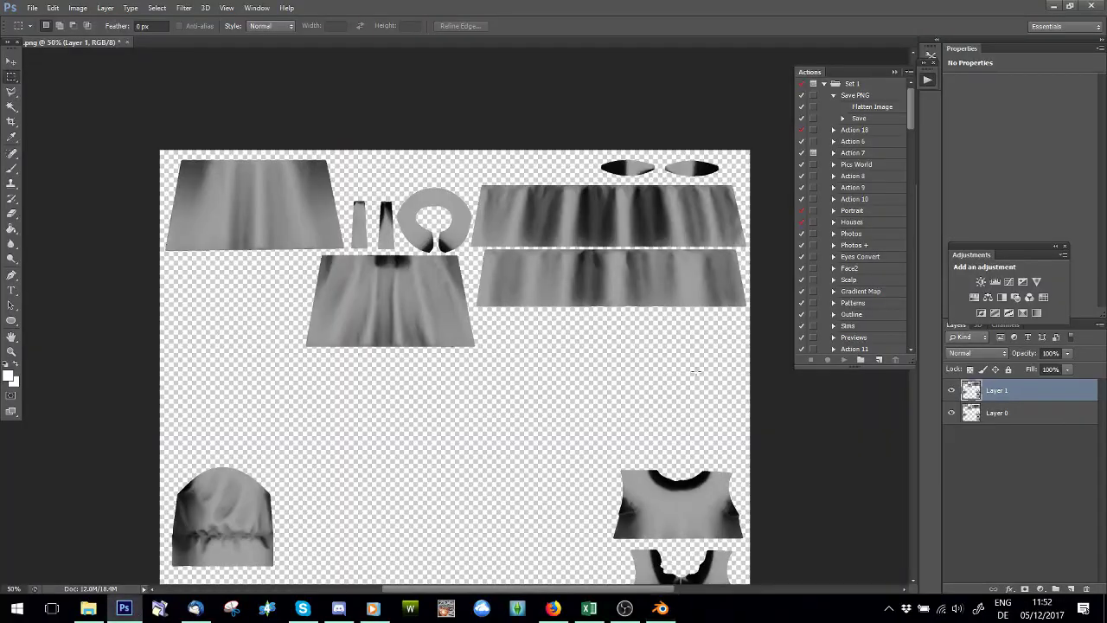
right_click(999, 396)
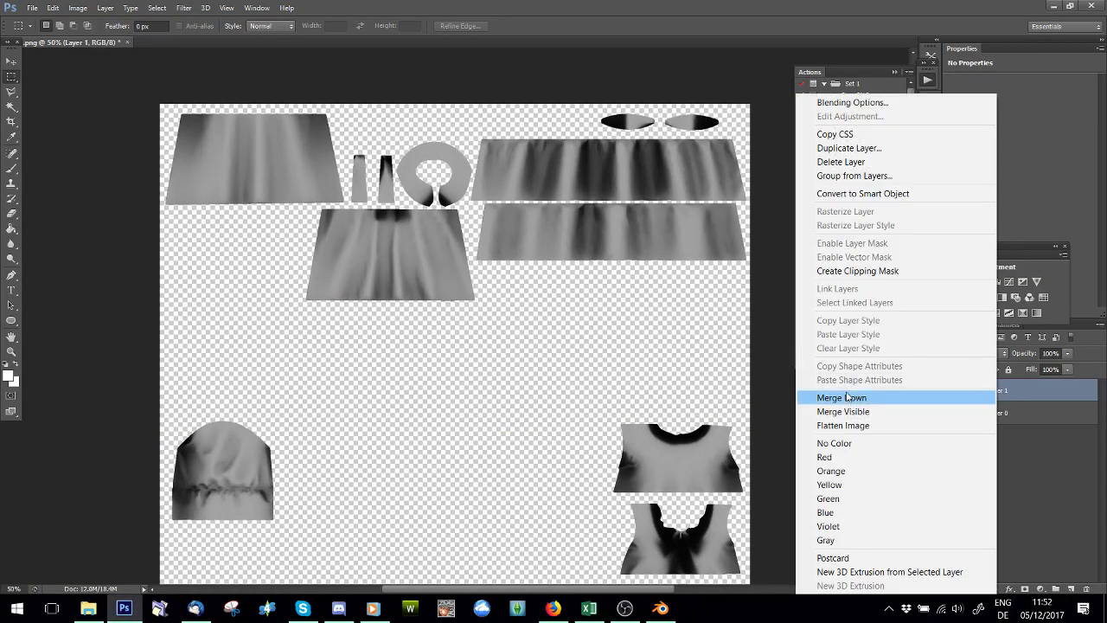
left_click(845, 394)
scroll(351, 329, "down", 2)
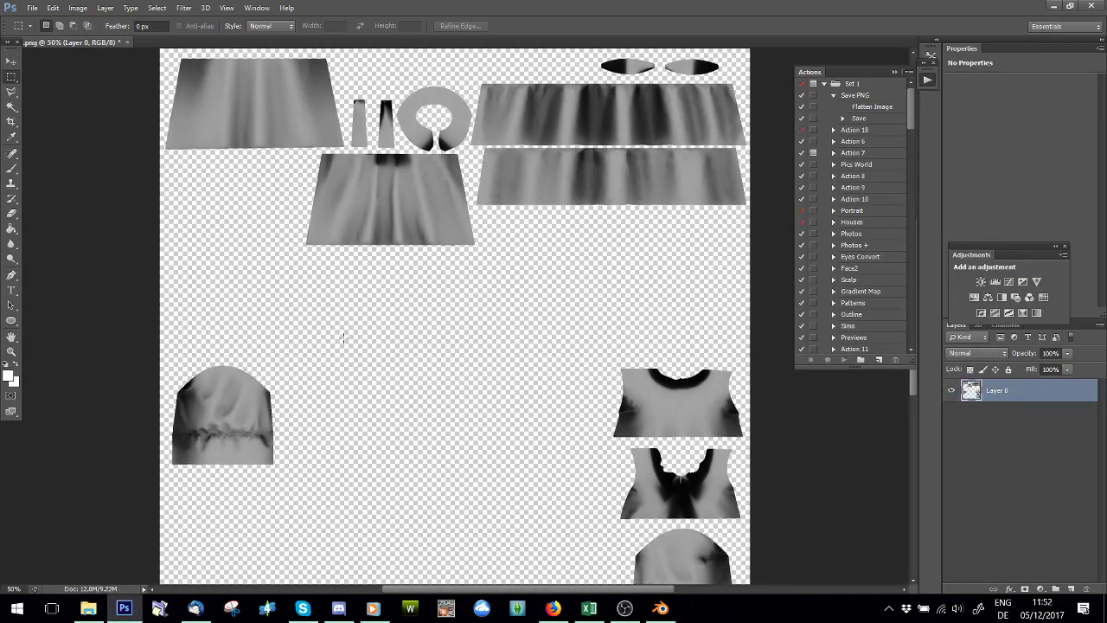
scroll(406, 349, "up", 1)
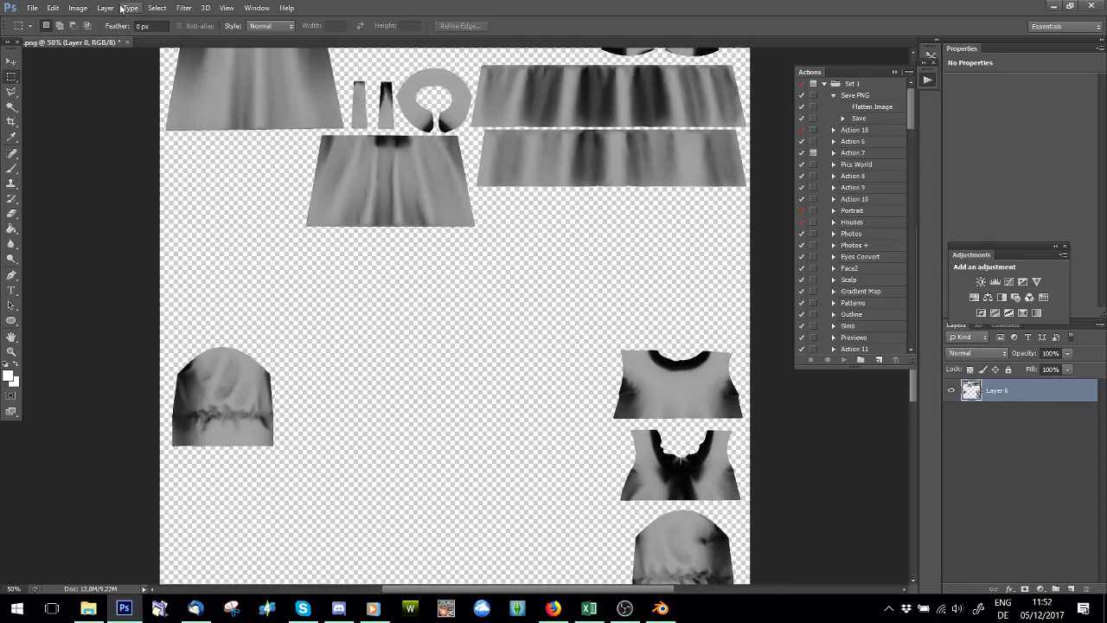
Darken the merged bake with a Hue/Saturation Lightness of -16
left_click(79, 9)
mouse_move(101, 42)
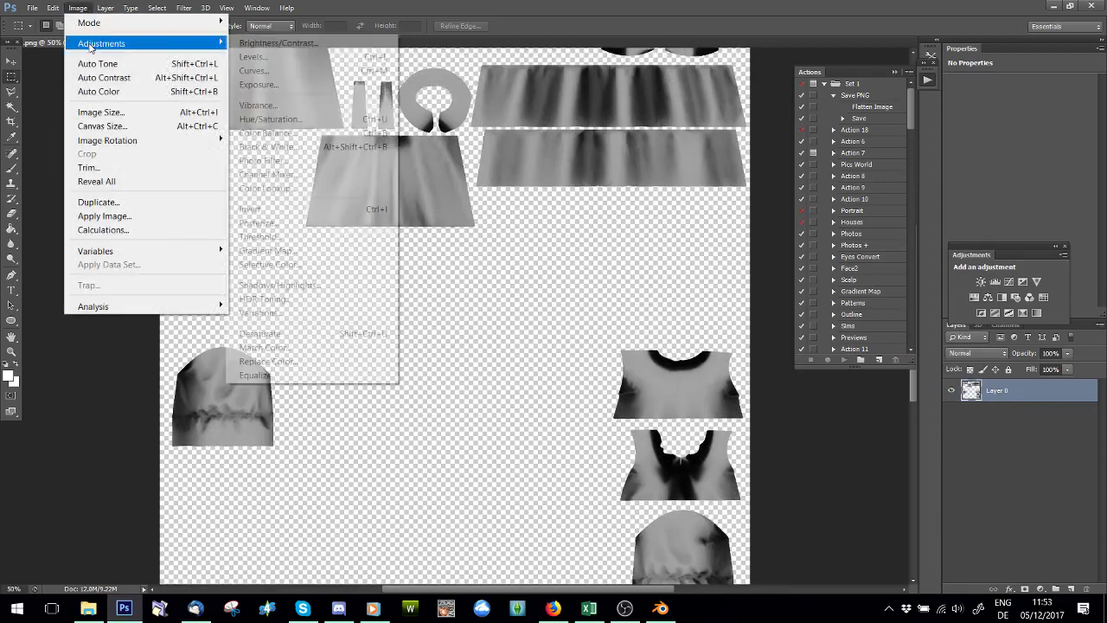
left_click(294, 115)
double_click(835, 243)
type("-1")
type("0")
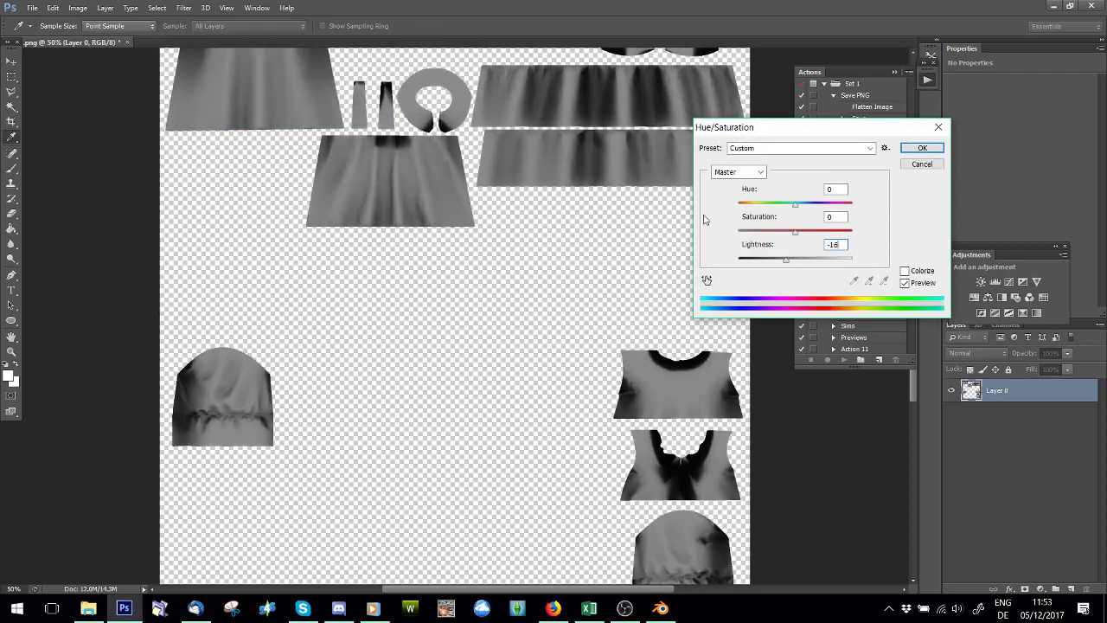
left_click(921, 147)
key("m")
scroll(558, 329, "up", 2)
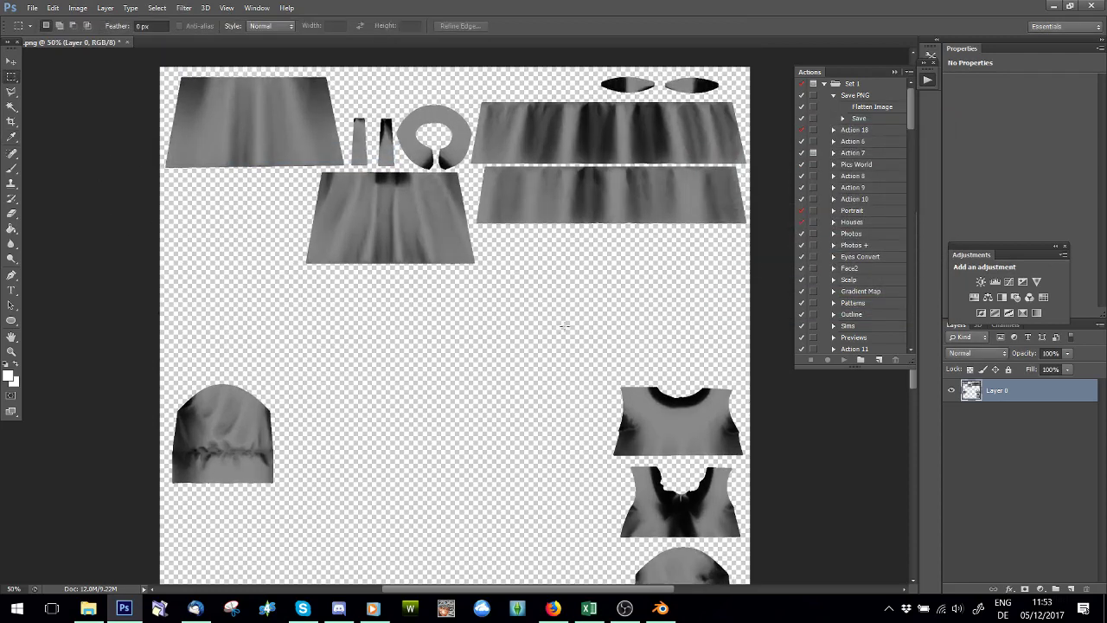